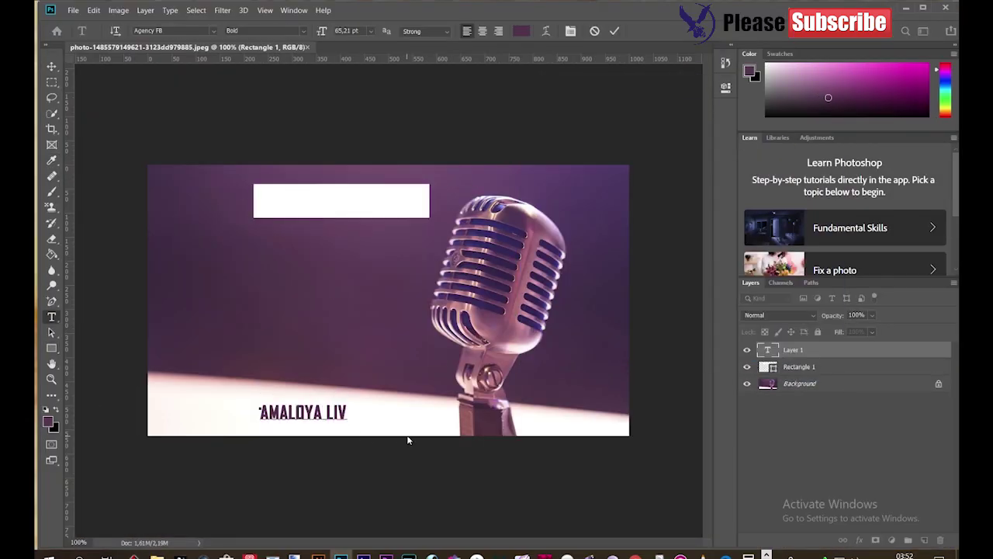
Move the AMALOYA LIVE INTERVIEW title into the white box and place 'Kwi-Nqubeko Fm' beneath it
drag(328, 423, 328, 210)
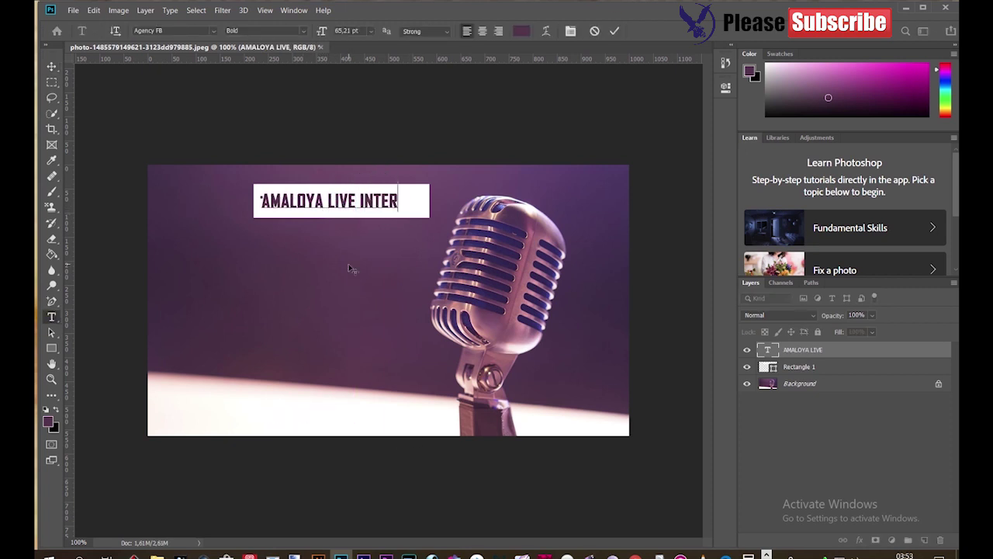
click(52, 67)
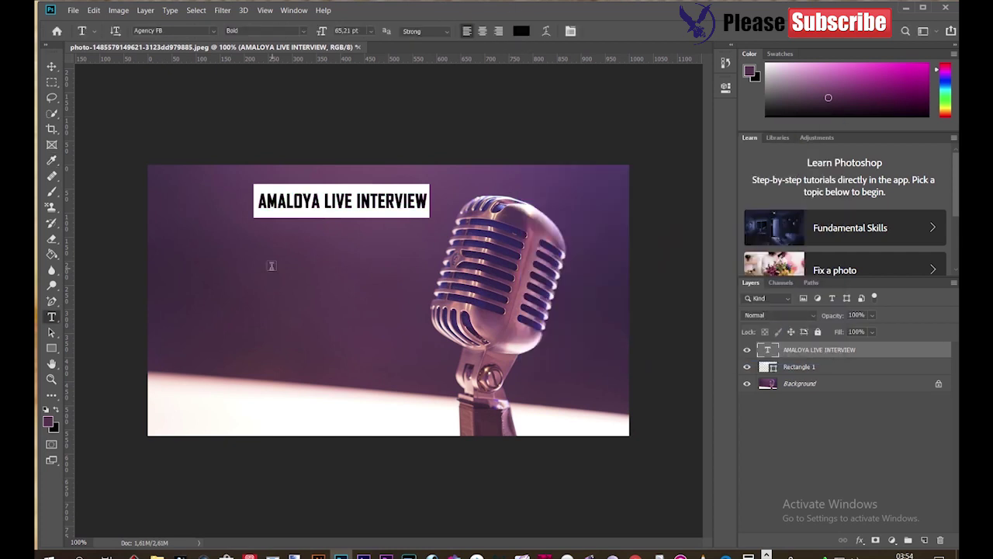
click(258, 229)
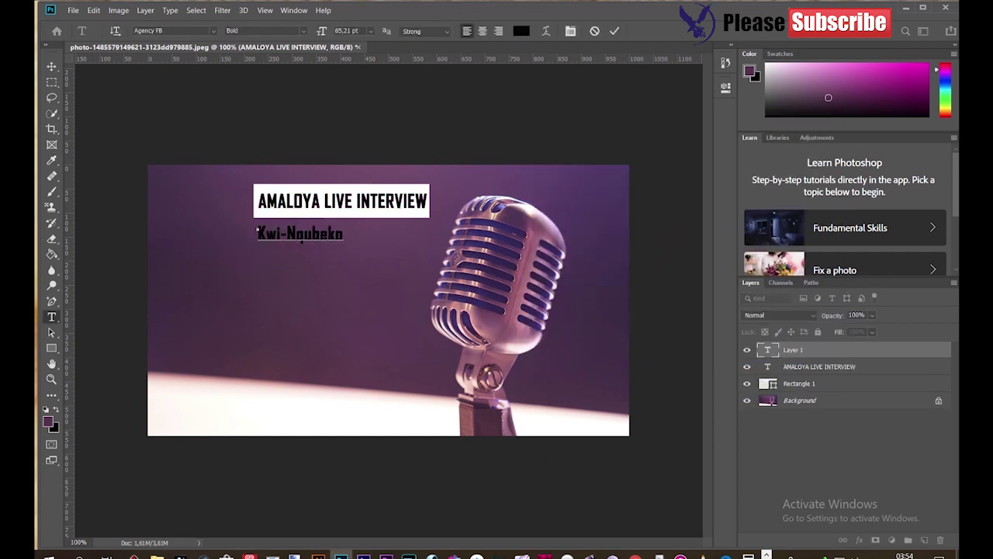
drag(336, 236, 350, 232)
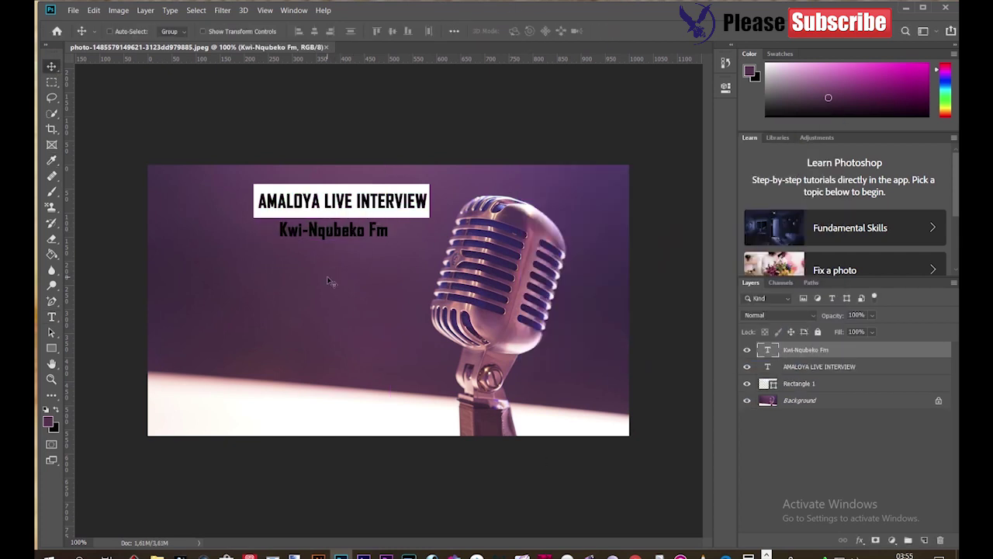
Place the Nqubeko radio logo in the poster and adjust its tones in Camera Raw Filter
click(157, 552)
drag(299, 344, 388, 270)
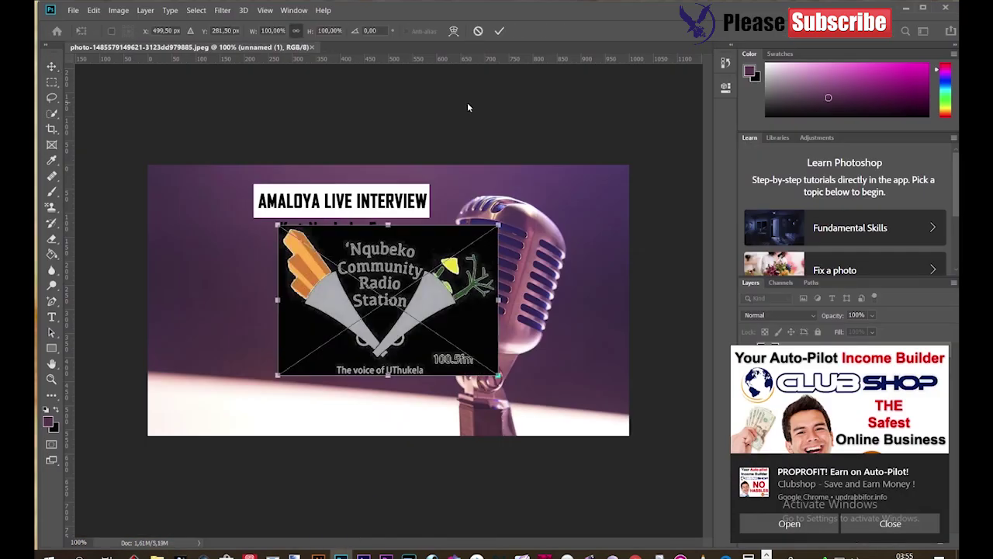
key(Return)
key(ctrl+shift+a)
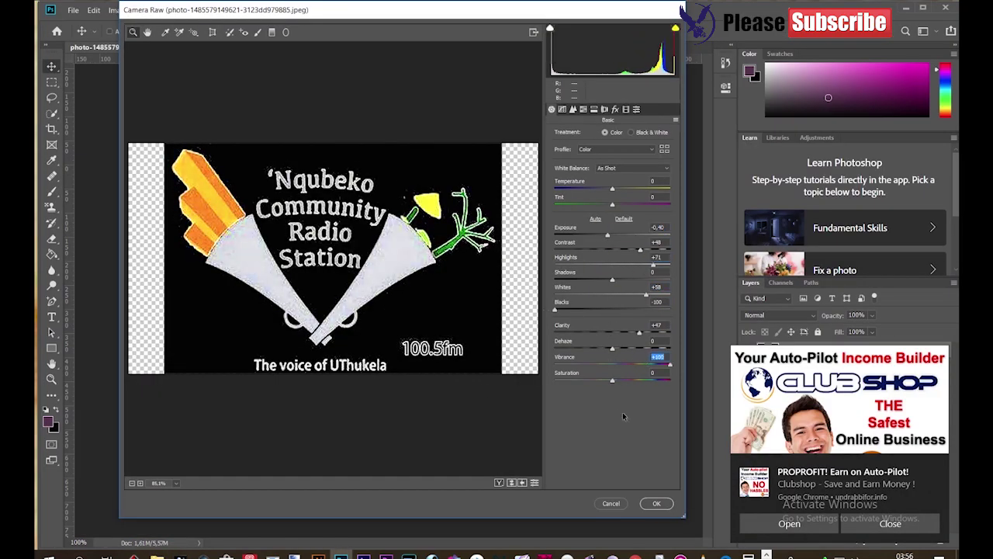
key(Return)
Erase the logo's black background, including the black eye shapes
key(e)
mouse_move(349, 186)
mouse_down()
mouse_move(283, 320)
mouse_move(373, 271)
mouse_up()
key(ctrl+d)
key(w)
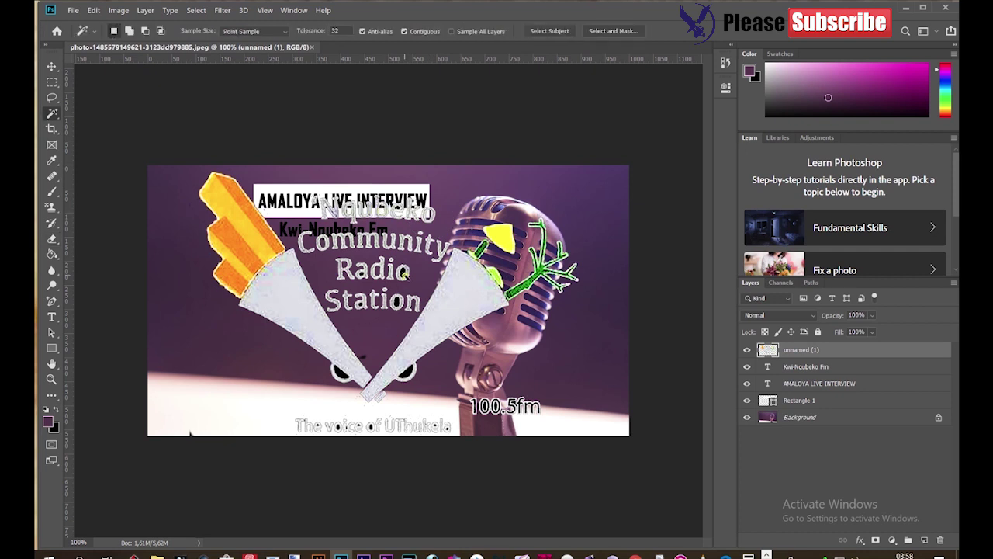
key(e)
drag(342, 371, 406, 371)
Shrink the logo to about 29%, move it below the title, and select the two men in the photo
key(v)
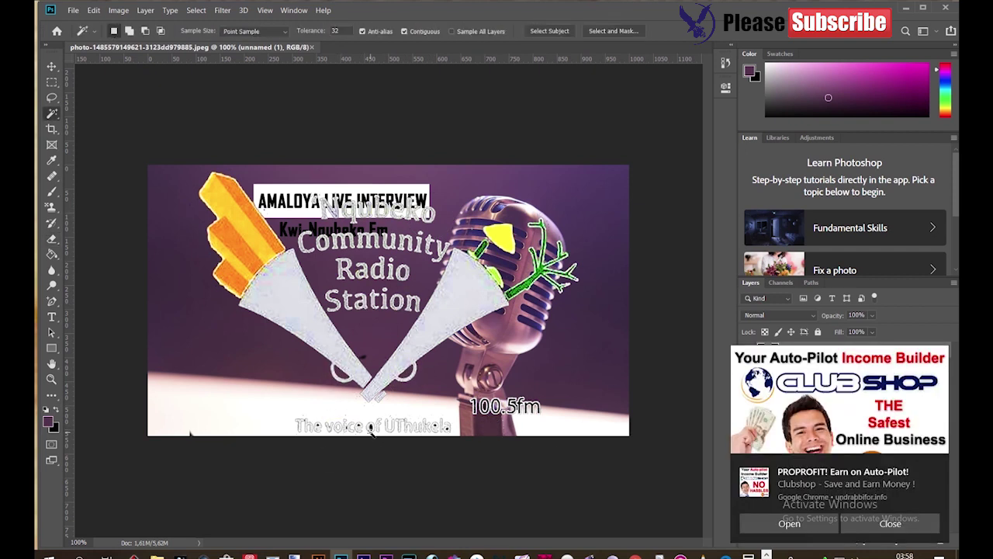
drag(665, 454, 288, 261)
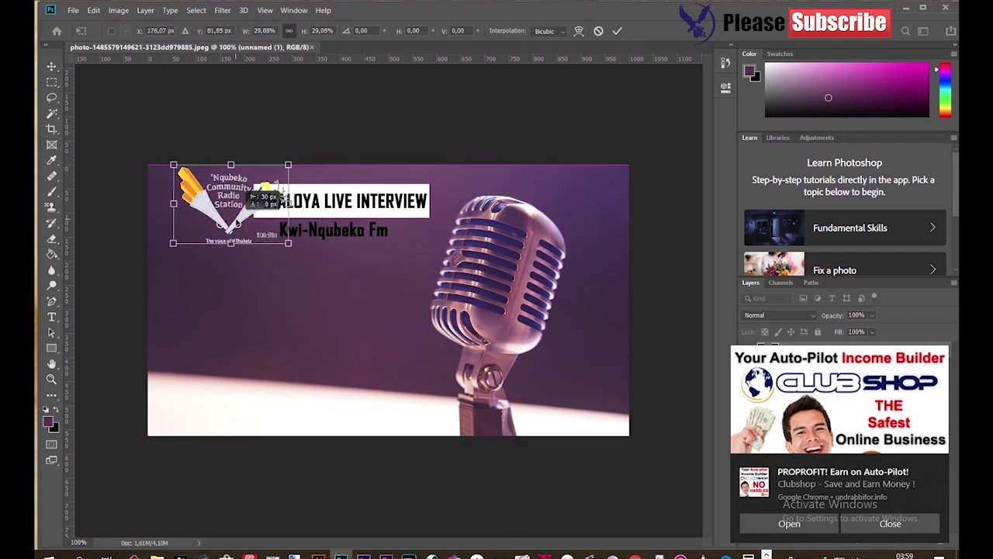
mouse_move(222, 213)
mouse_down()
mouse_move(617, 411)
mouse_move(359, 293)
mouse_up()
click(813, 371)
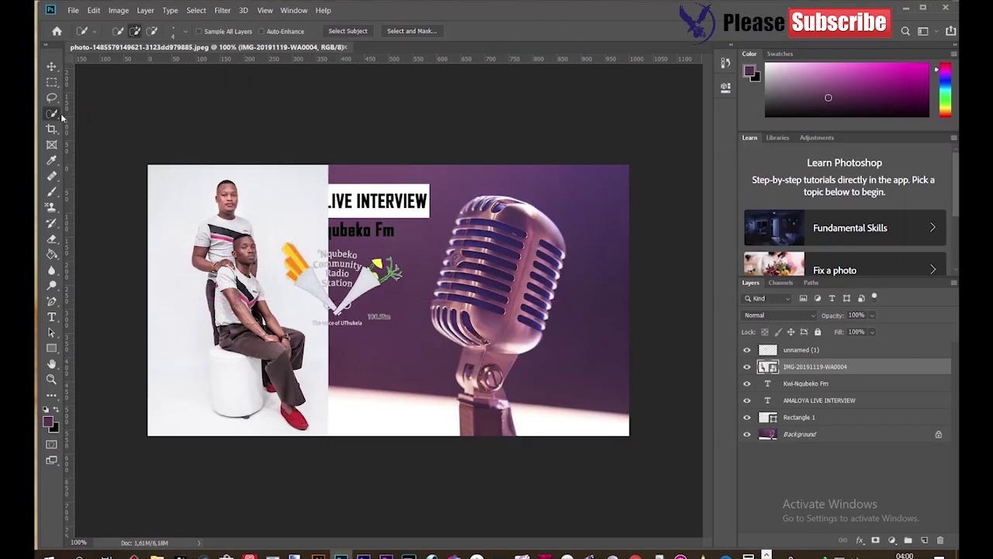
click(170, 233)
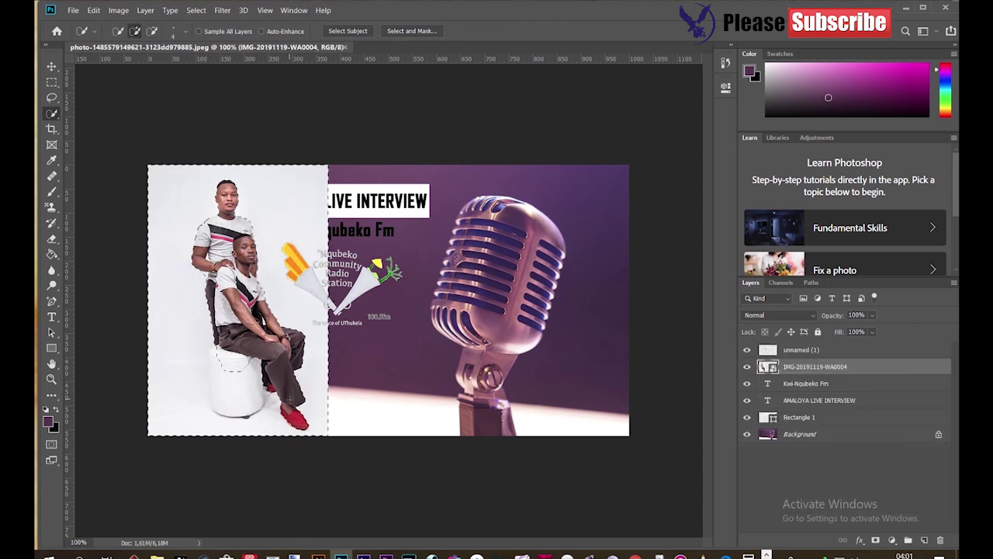
Add a layer mask to hide the photo's white backdrop and set a brush for mask touch-ups
click(874, 539)
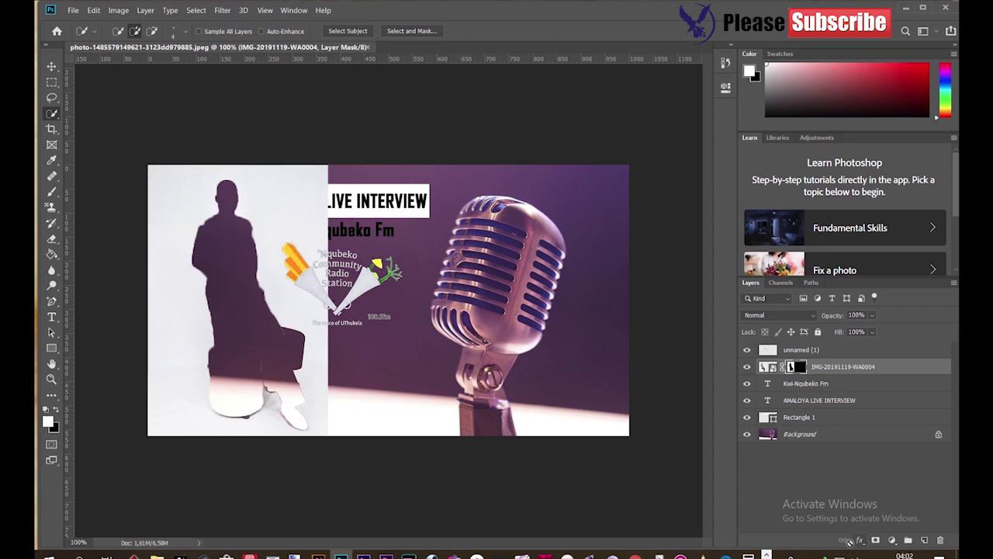
click(52, 192)
scroll(176, 208, up, 5)
right_click(350, 297)
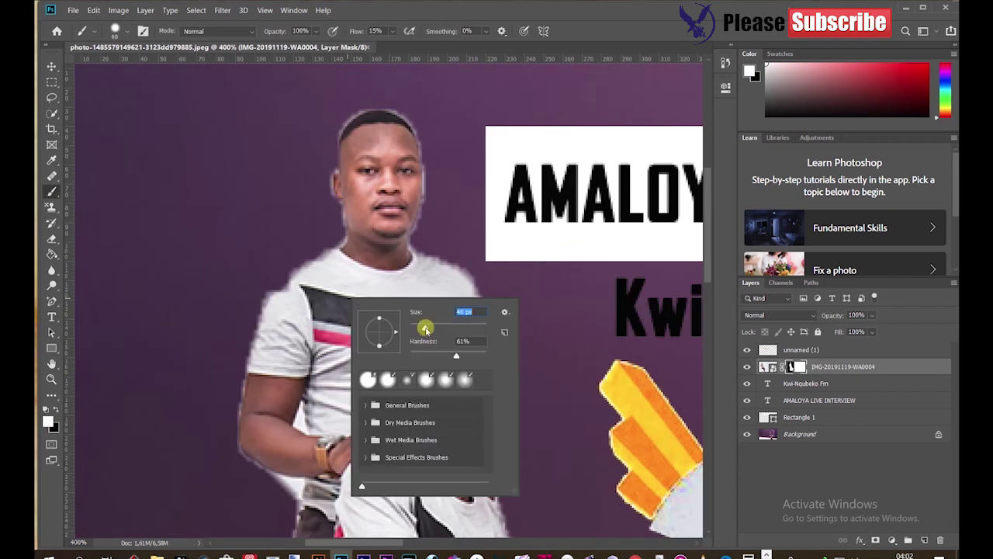
key(Escape)
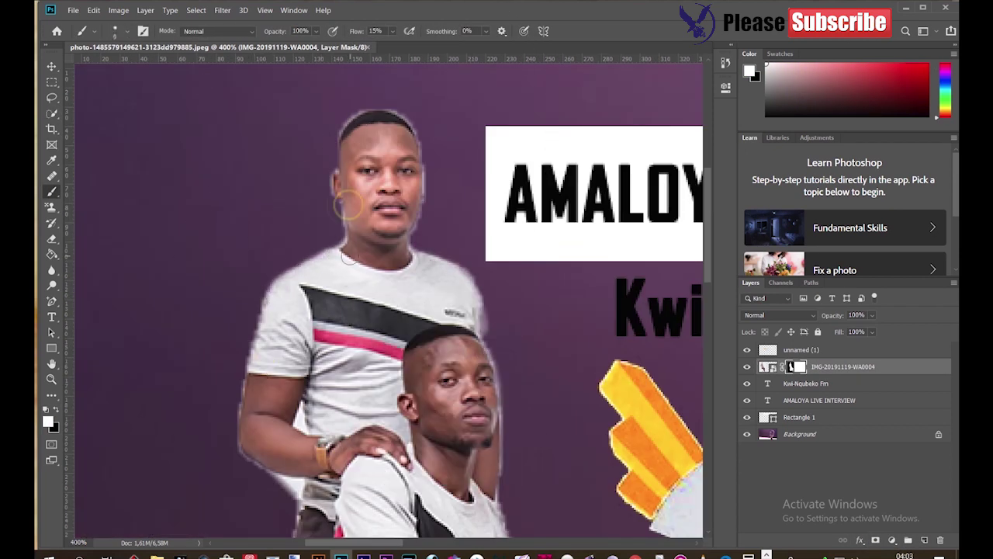
scroll(477, 115, down, 5)
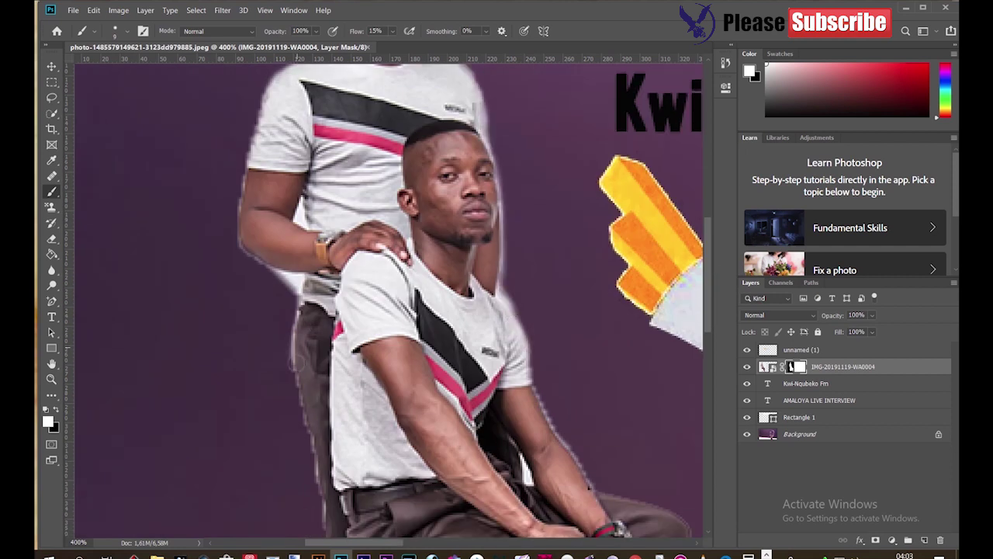
scroll(707, 377, down, 8)
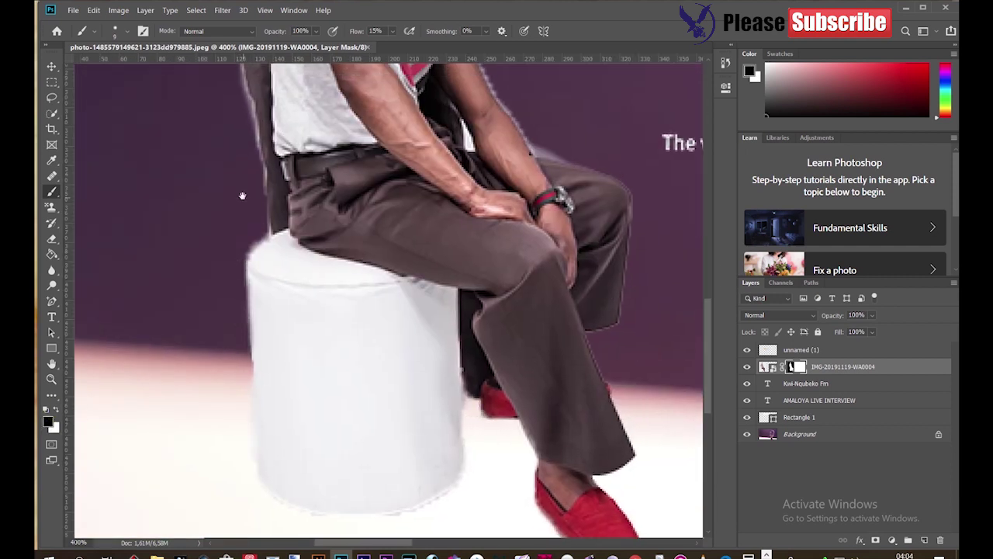
drag(242, 195, 281, 388)
Refine the mask with a 1 px brush, zoom out, and commit a transform of the photo
scroll(282, 315, up, 7)
right_click(284, 341)
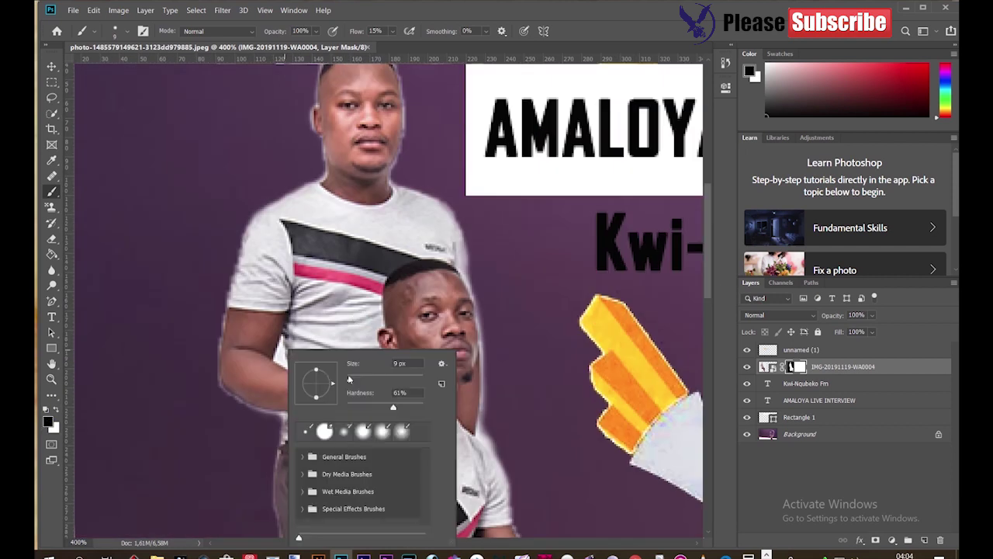
key(Return)
key(Return)
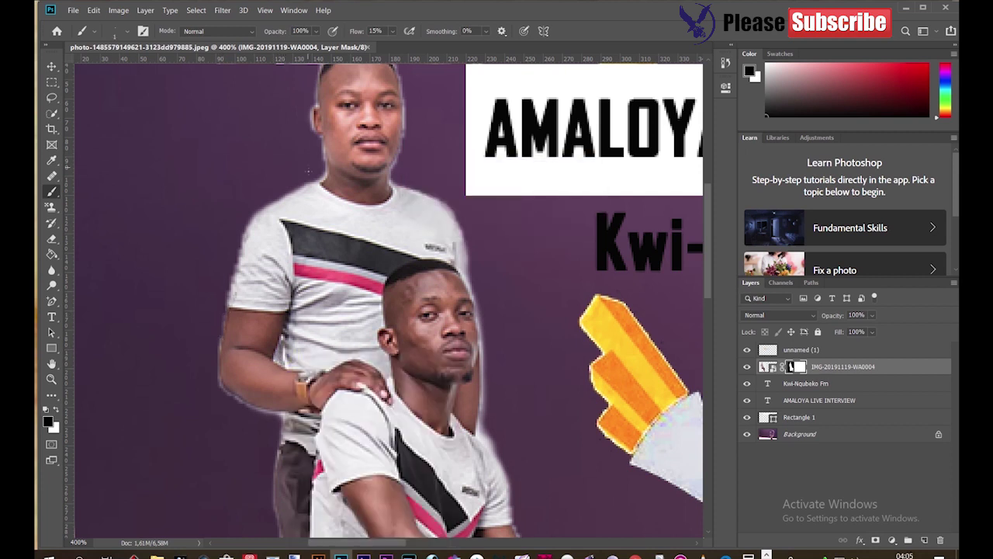
key(ctrl+minus)
key(ctrl+minus)
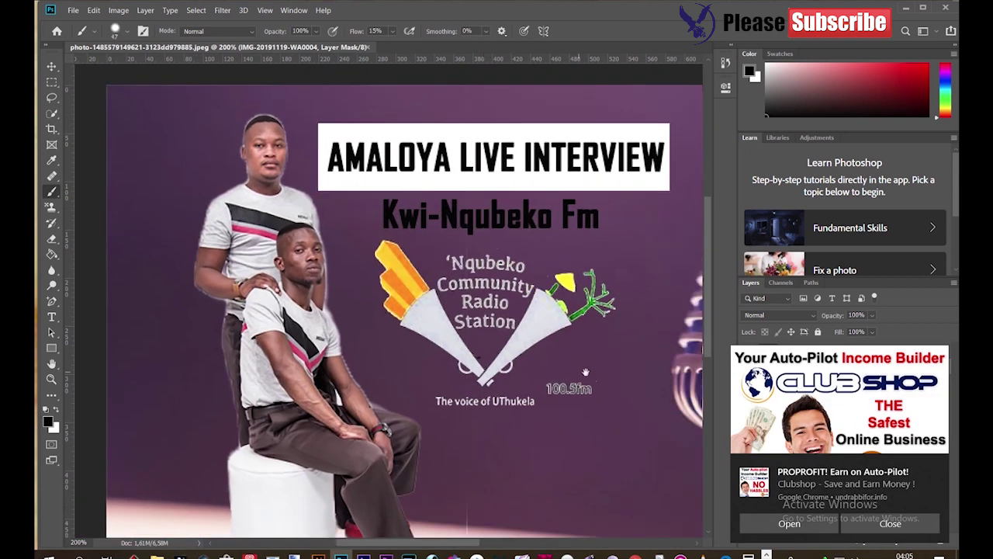
key(ctrl+minus)
key(ctrl+t)
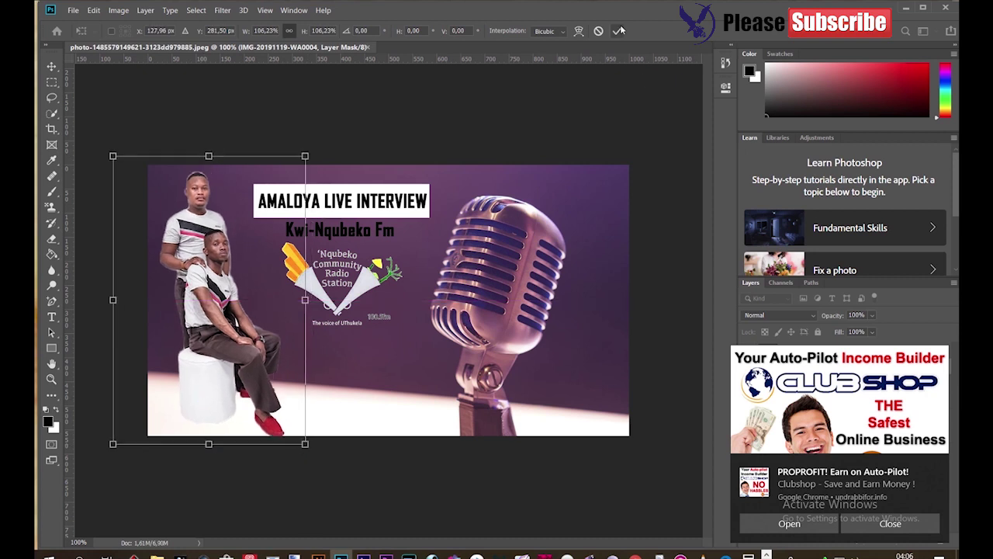
click(619, 31)
In a new browser tab, search '1 Febuary pgn' and preview the pink February clipart
key(alt+Tab)
key(ctrl+t)
text(1 )
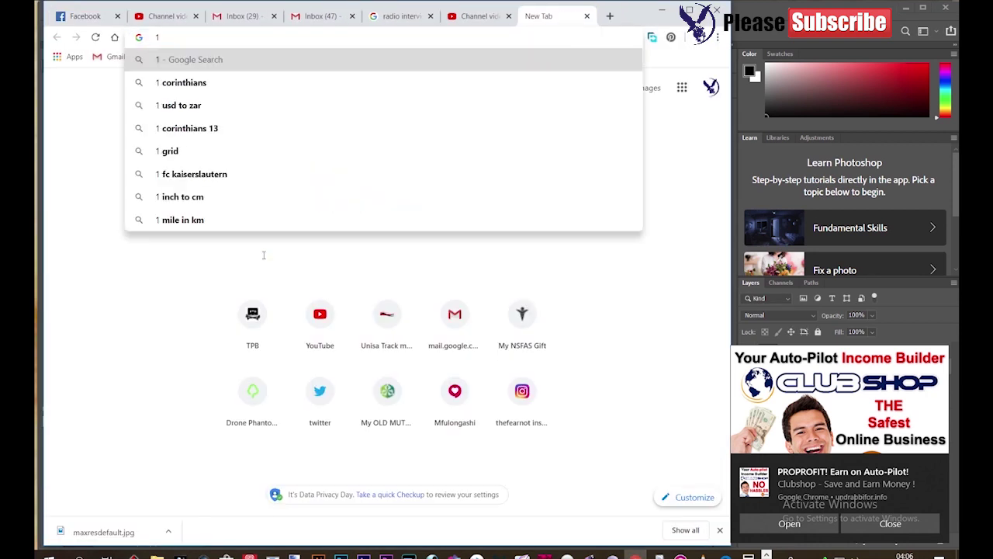
text(Febuary pgn)
key(Return)
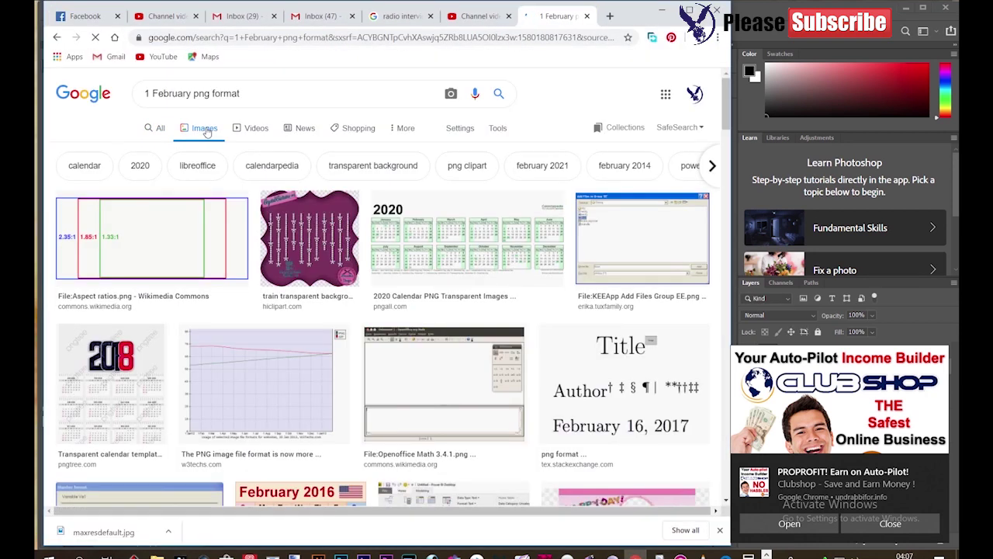
scroll(693, 312, down, 10)
scroll(693, 313, down, 5)
scroll(693, 313, down, 1)
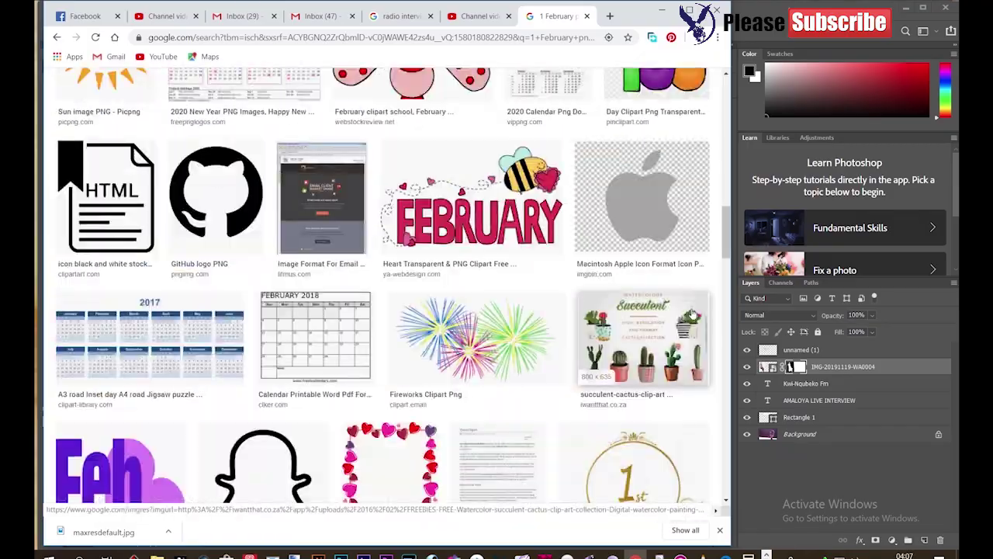
scroll(693, 313, down, 4)
click(617, 177)
scroll(690, 335, up, 3)
scroll(690, 335, up, 3)
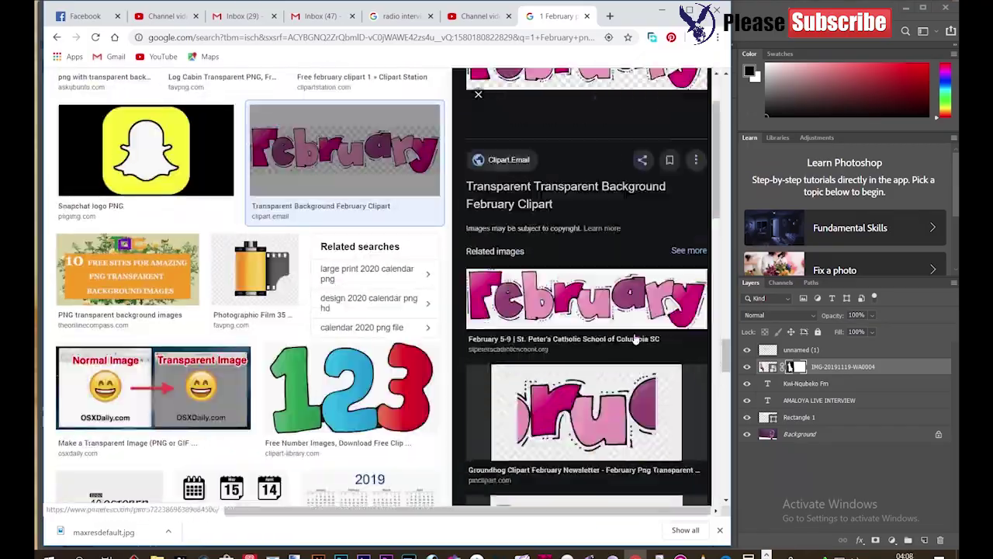
scroll(706, 233, up, 10)
scroll(720, 133, up, 10)
scroll(660, 233, down, 3)
scroll(621, 272, down, 2)
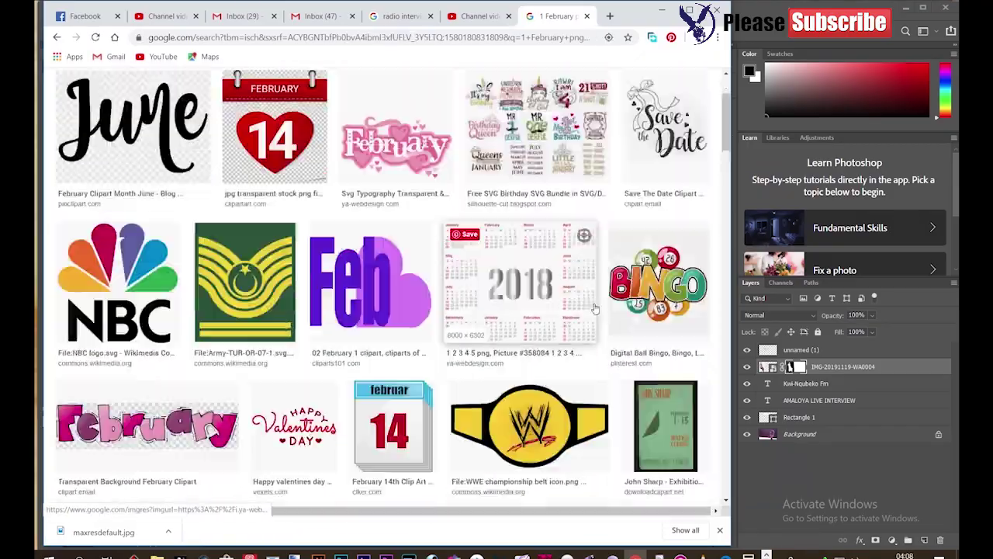
scroll(594, 309, down, 5)
scroll(594, 309, down, 5)
scroll(594, 308, up, 10)
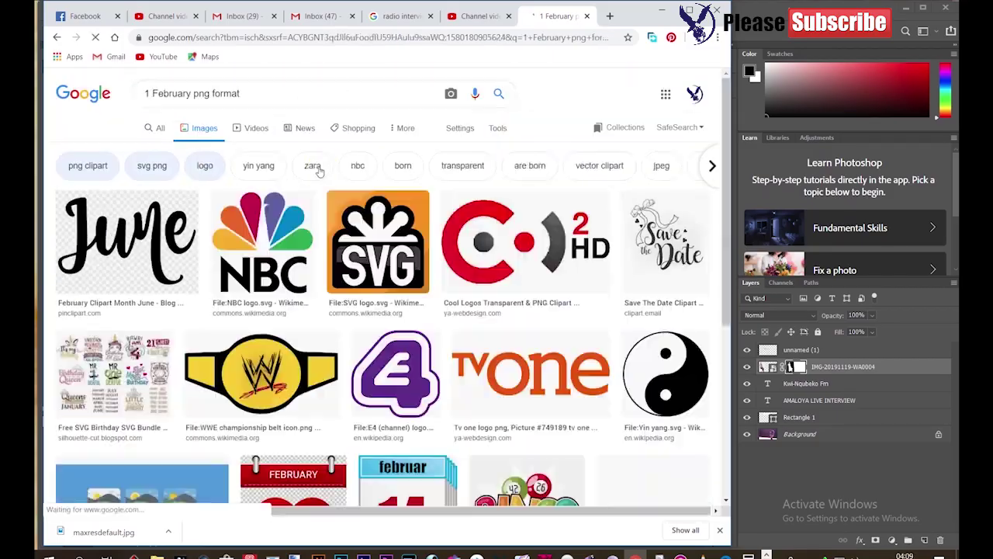
scroll(388, 233, down, 2)
scroll(310, 194, up, 2)
Search '1 february' instead and preview the FEB 1 calendar image and another result
triple_click(257, 92)
text(as)
key(BackSpace)
key(BackSpace)
text(1 february)
key(Return)
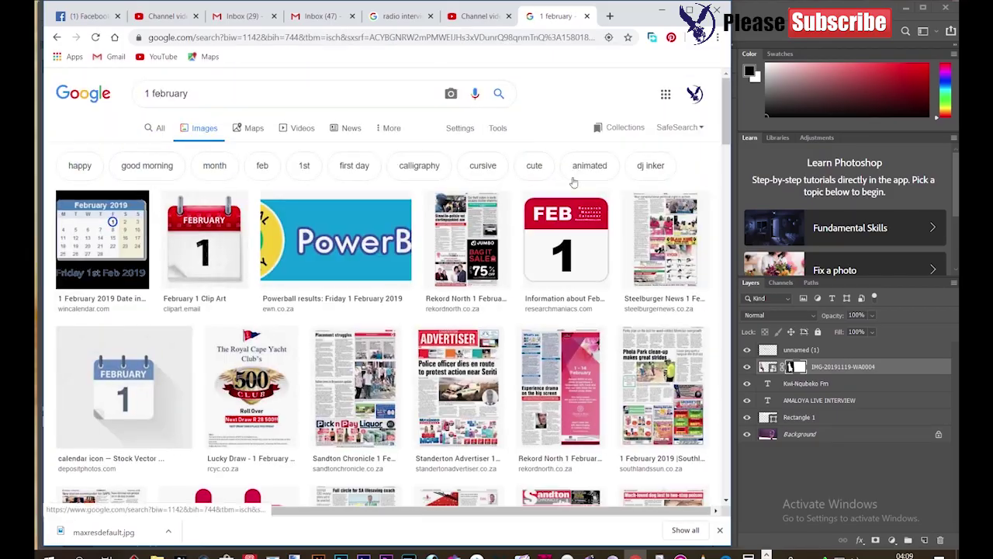
click(570, 245)
scroll(569, 250, down, 5)
scroll(606, 310, down, 5)
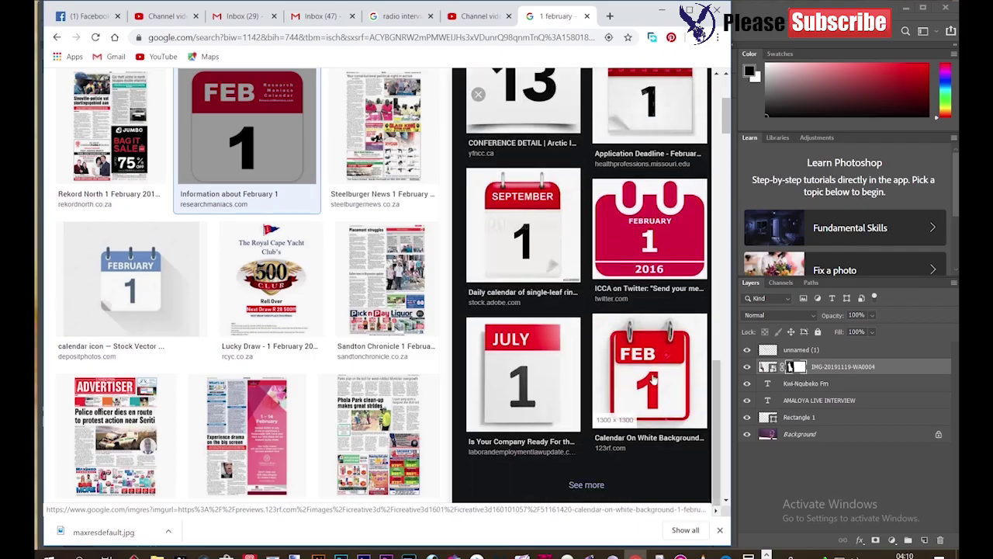
scroll(636, 349, up, 3)
scroll(655, 376, up, 3)
scroll(654, 376, up, 5)
scroll(233, 310, down, 3)
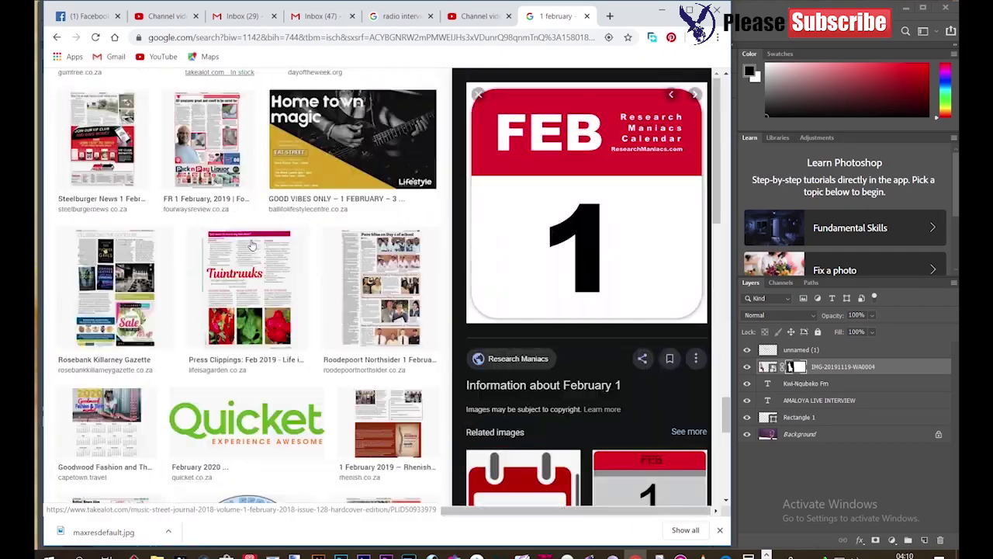
scroll(233, 310, down, 3)
click(108, 295)
scroll(668, 388, down, 5)
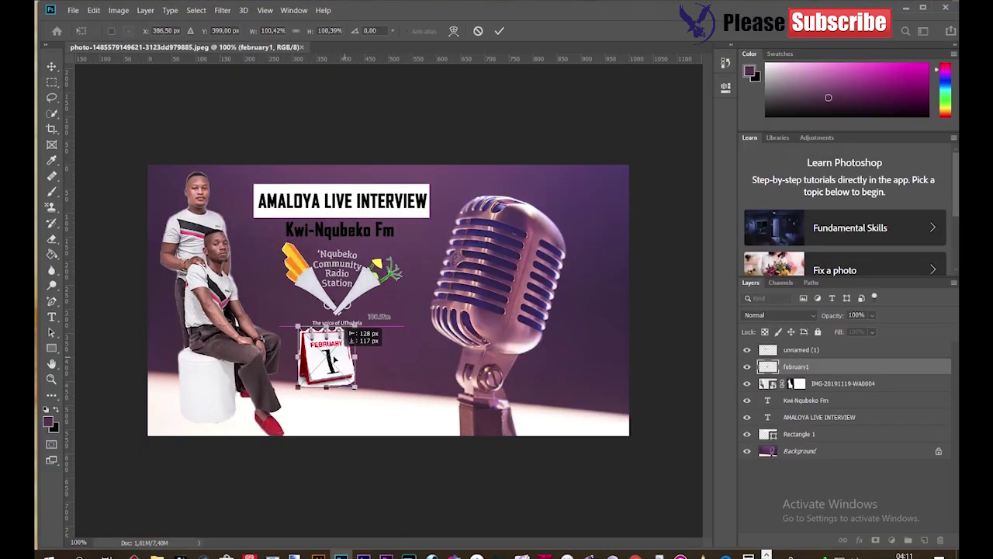
Commit the calendar's placement, then erase its white fringe at close zoom with a smaller eraser
key(Return)
key(ctrl+plus)
key(ctrl+plus)
key(ctrl+plus)
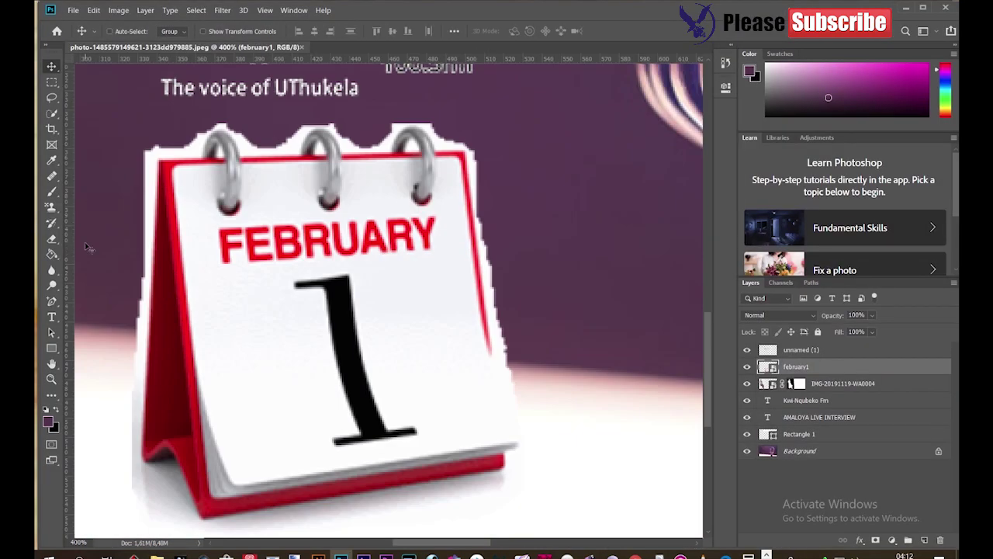
click(51, 239)
right_click(194, 191)
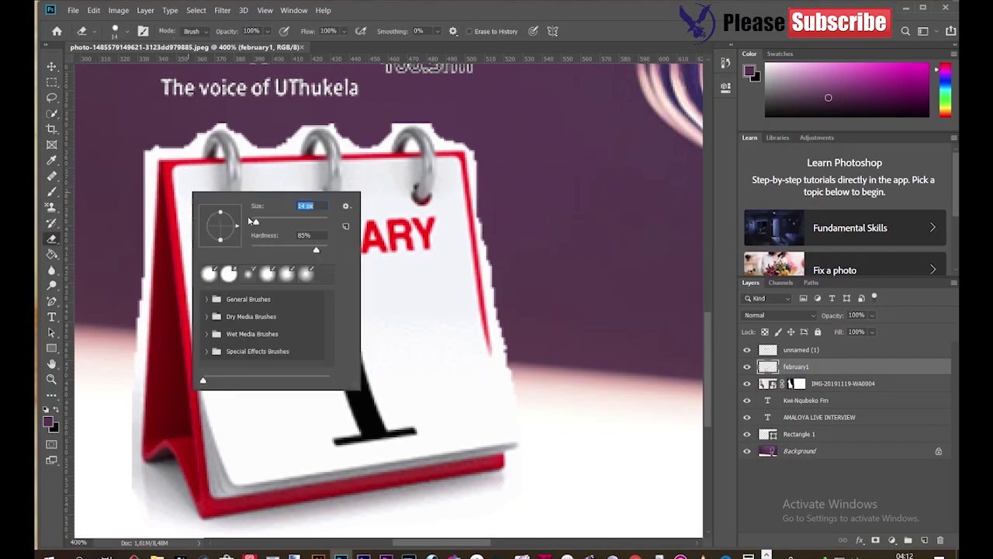
drag(143, 171, 140, 264)
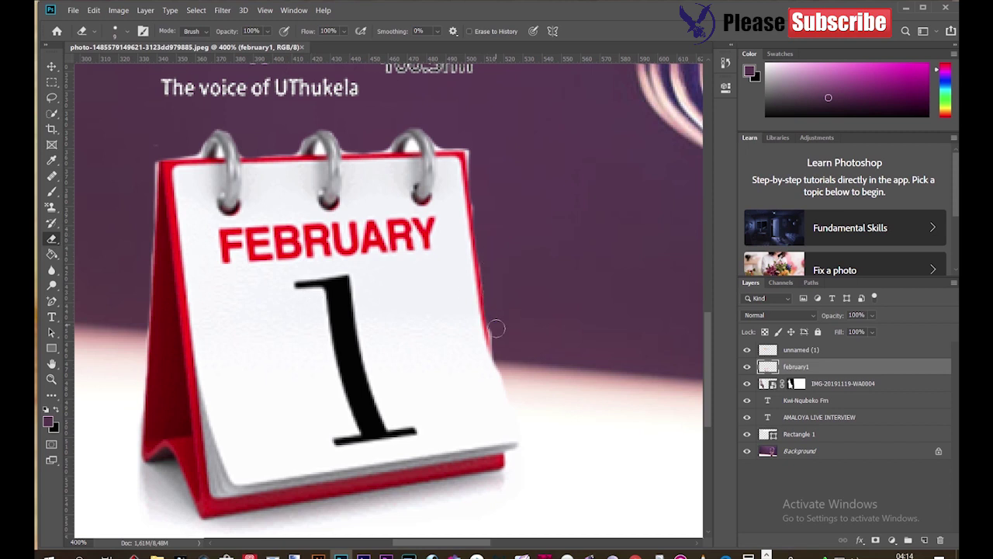
right_click(305, 156)
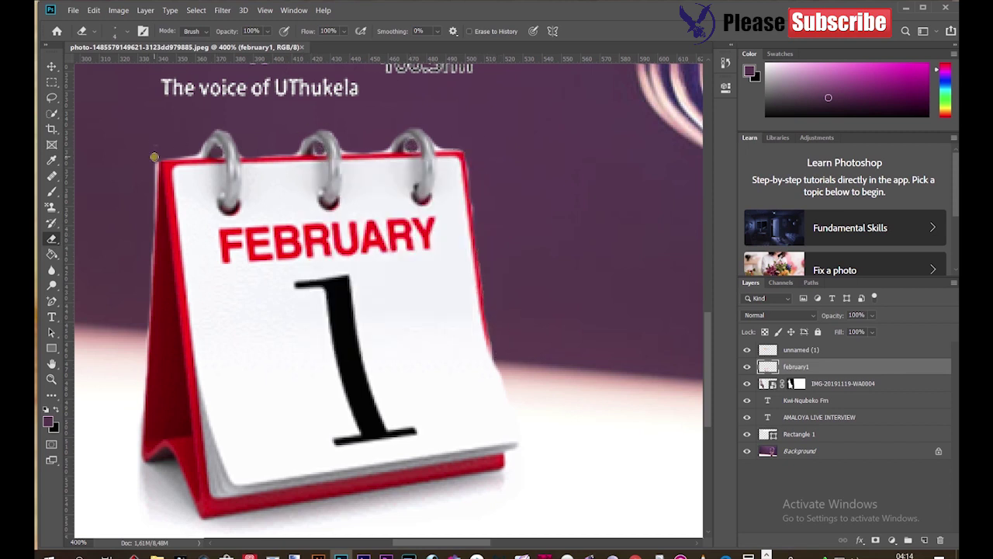
key(ctrl+1)
key(v)
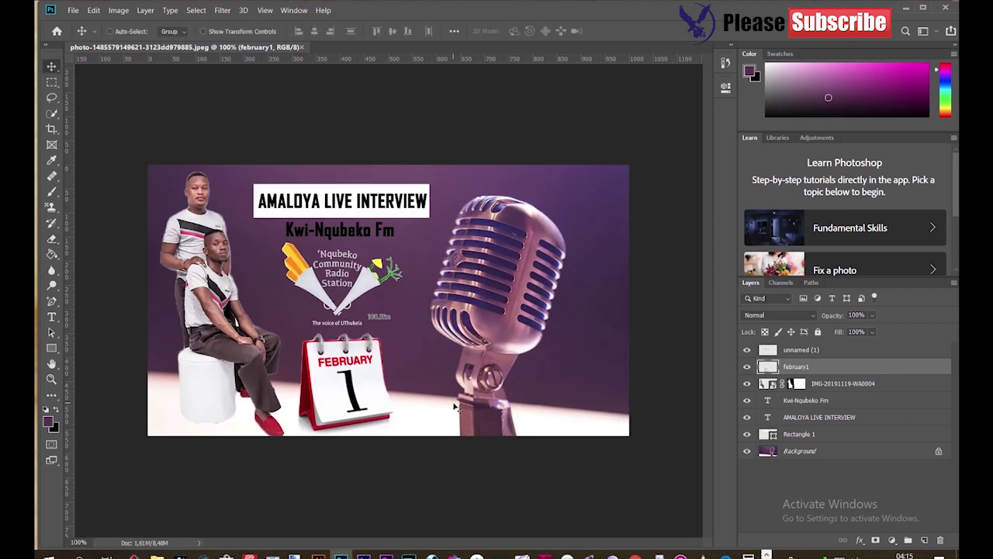
Search Google Images for '12 to 15 time' and browse the results
click(650, 549)
click(194, 37)
text(12 to)
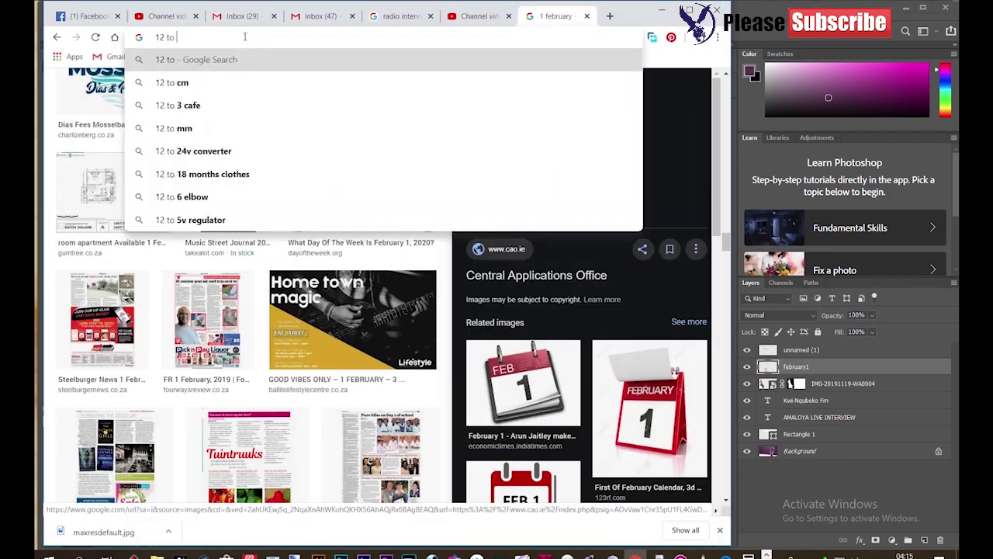
text( 15 time)
key(Return)
scroll(732, 153, down, 10)
scroll(732, 153, down, 5)
scroll(732, 153, down, 5)
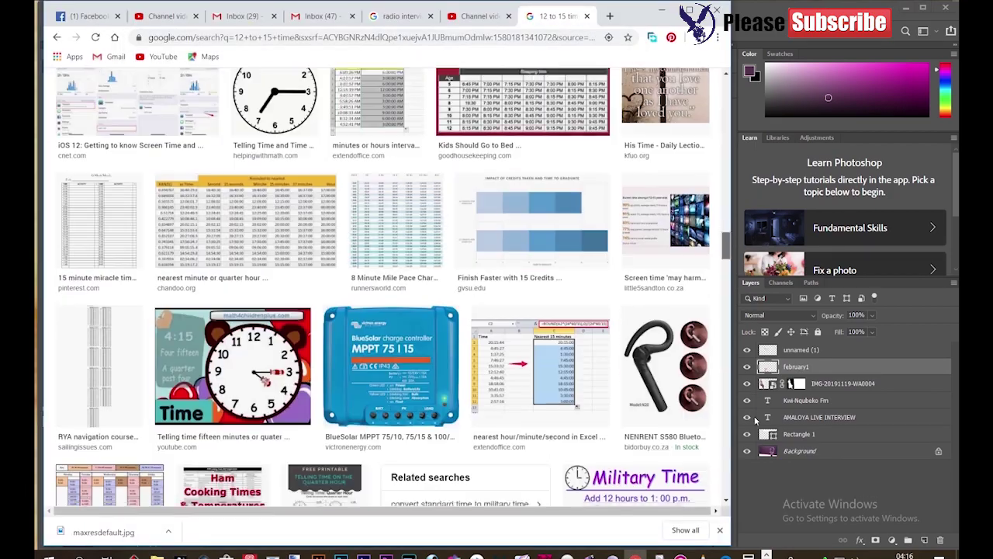
scroll(732, 152, down, 5)
Change the query to '12 time' and open the gold clock image to download it
key(Home)
click(233, 93)
key(BackSpace)
key(BackSpace)
key(BackSpace)
key(BackSpace)
key(BackSpace)
text(time)
key(Return)
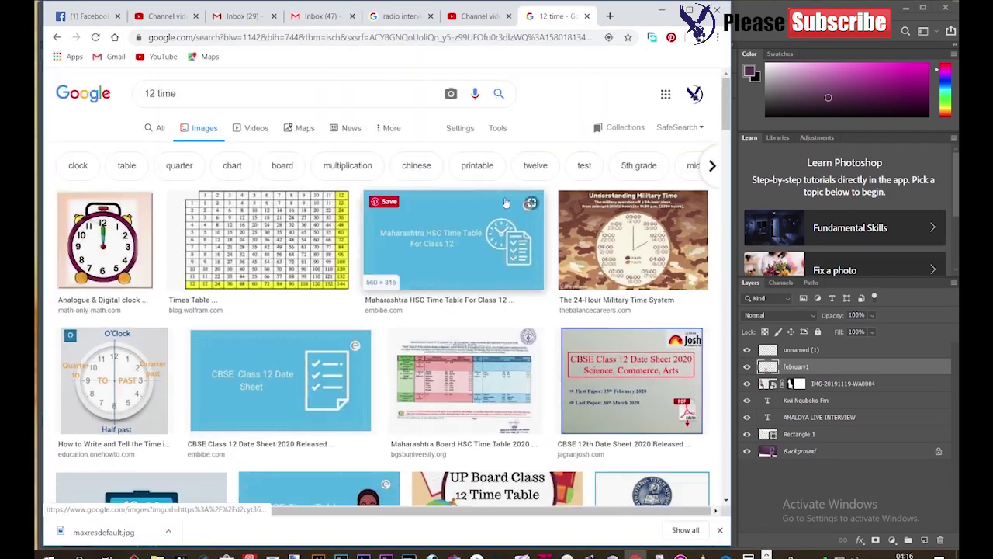
scroll(446, 278, down, 10)
scroll(445, 278, up, 10)
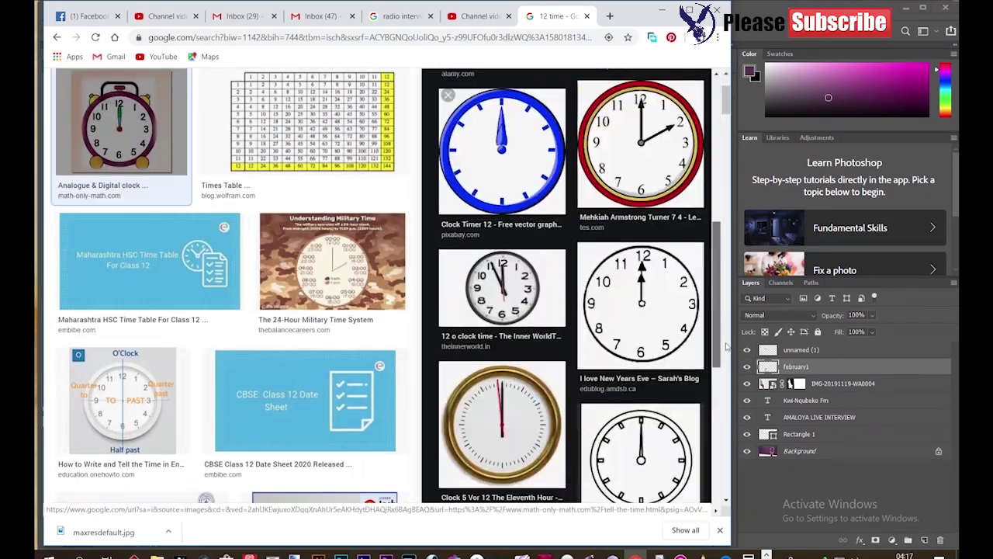
click(505, 431)
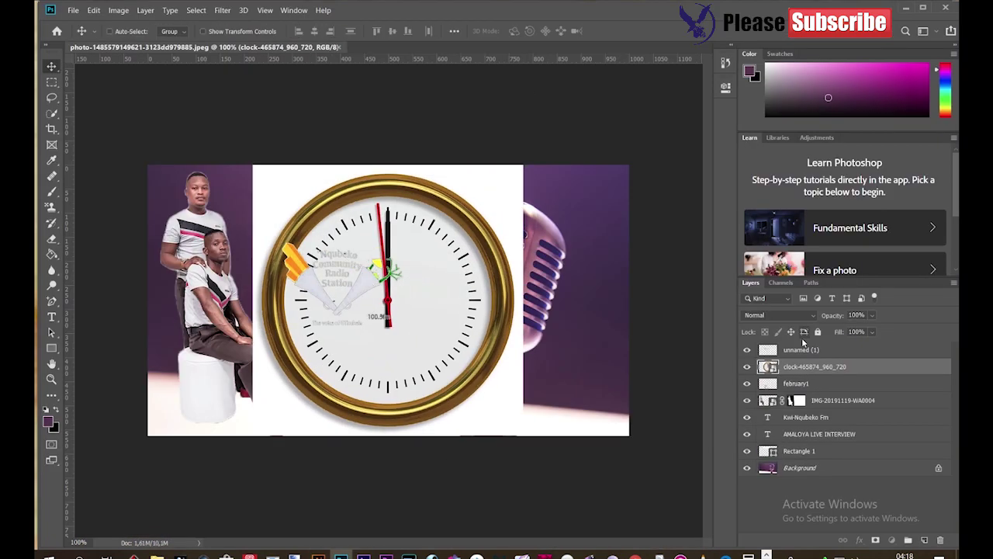
Place and shrink the clock picture, then delete its layer
drag(815, 366, 804, 342)
key(ctrl+t)
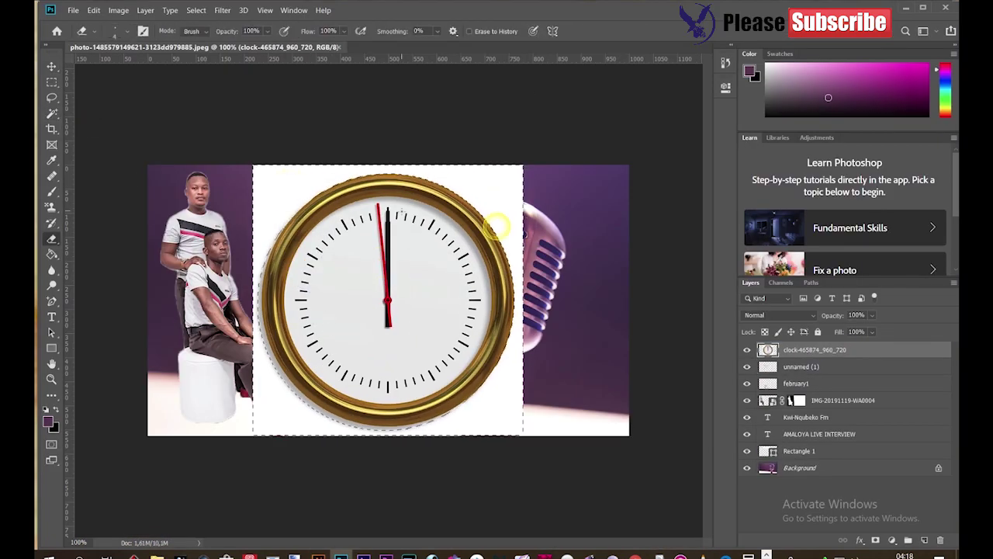
drag(519, 432, 277, 293)
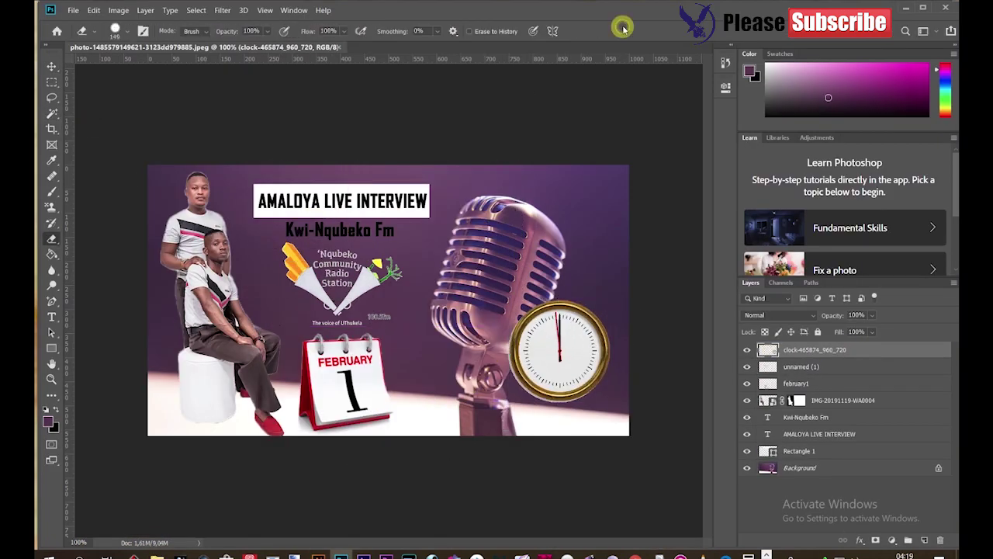
right_click(859, 349)
click(719, 118)
Draw a magenta rectangle bar at the lower right, duplicate it, and rotate the bars diagonally
right_click(52, 348)
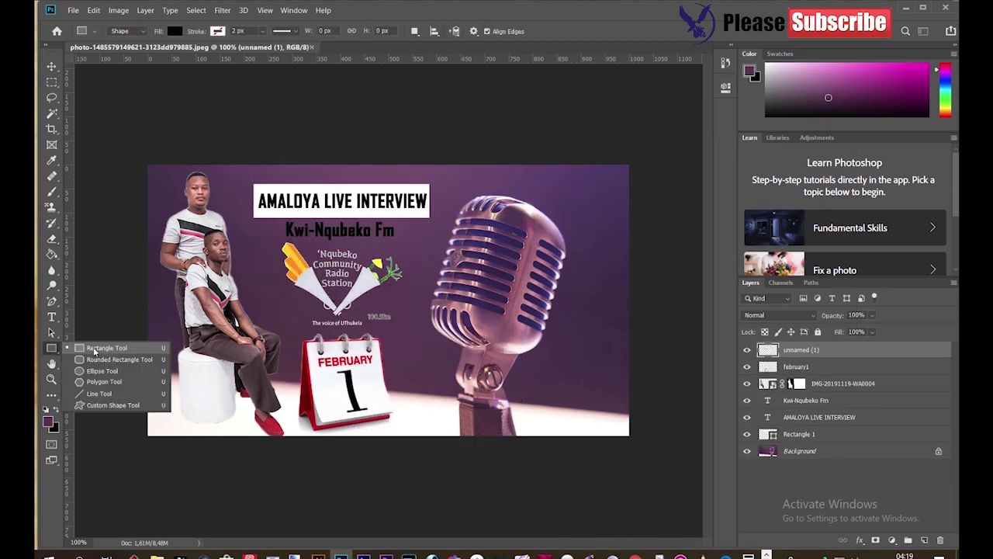
click(89, 349)
click(47, 422)
click(798, 152)
mouse_move(556, 380)
mouse_down()
mouse_move(600, 409)
mouse_move(607, 393)
mouse_up()
key(ctrl+j)
key(ctrl+t)
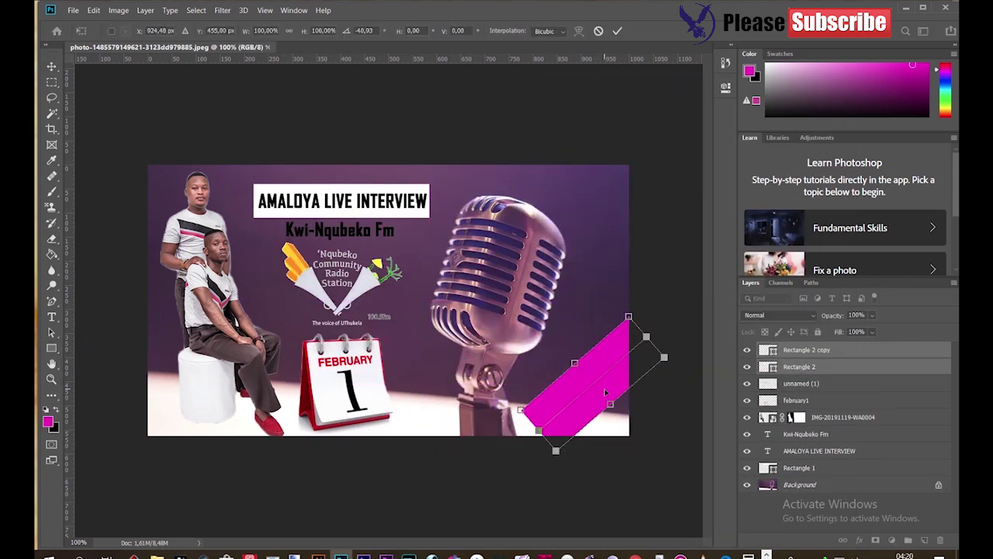
key(Return)
Add white 'Time' text and rotate it along the magenta bar
key(t)
click(412, 423)
text(Time)
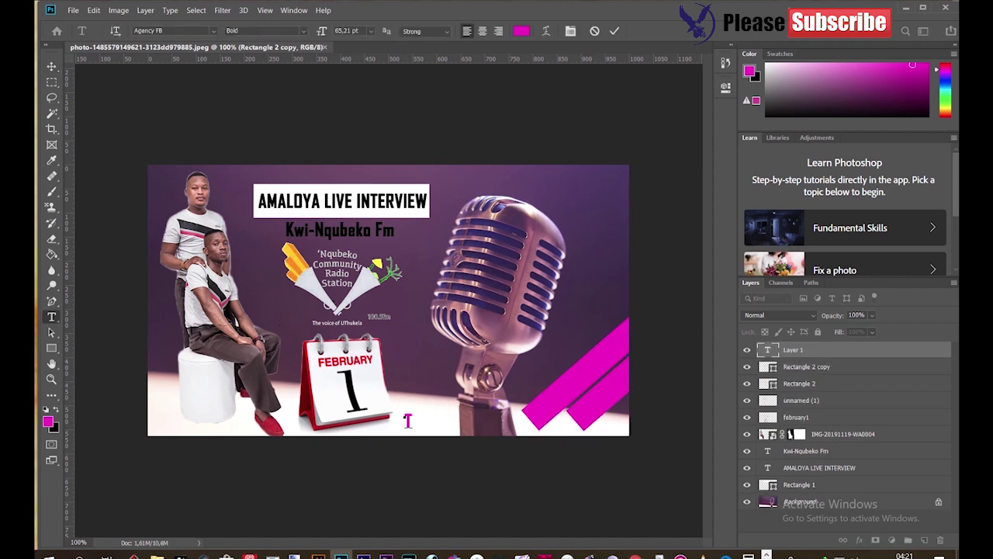
click(517, 31)
click(800, 153)
drag(423, 419, 609, 374)
key(ctrl+t)
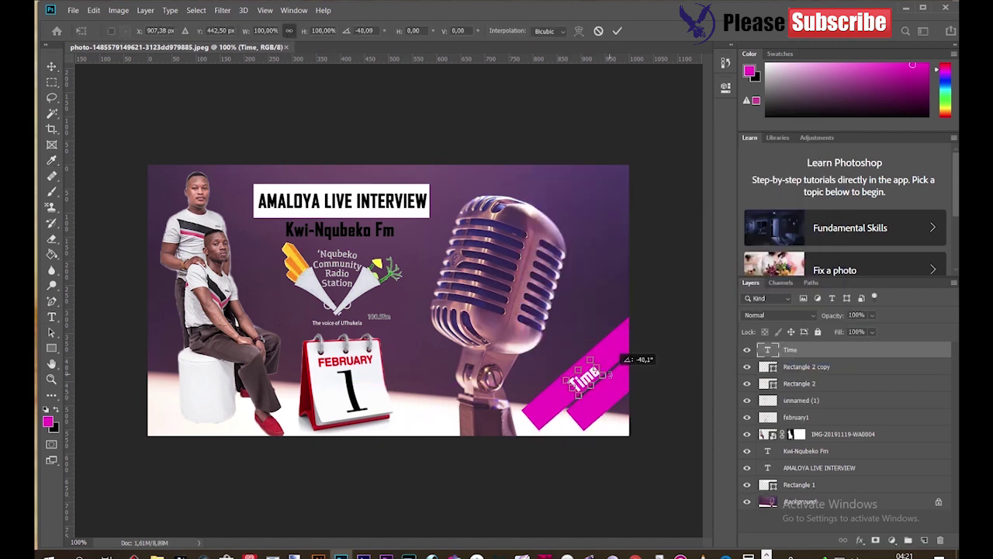
click(614, 31)
Create a new text layer reading '12 Emini to 15 Ntambama' beside the calendar
click(404, 420)
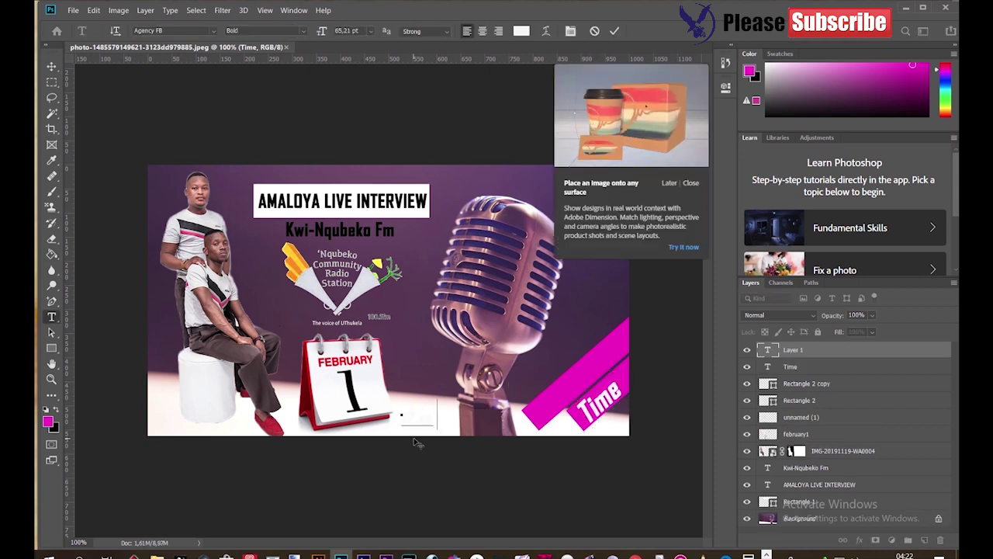
drag(417, 443, 555, 380)
text(12 to 15)
double_click(407, 371)
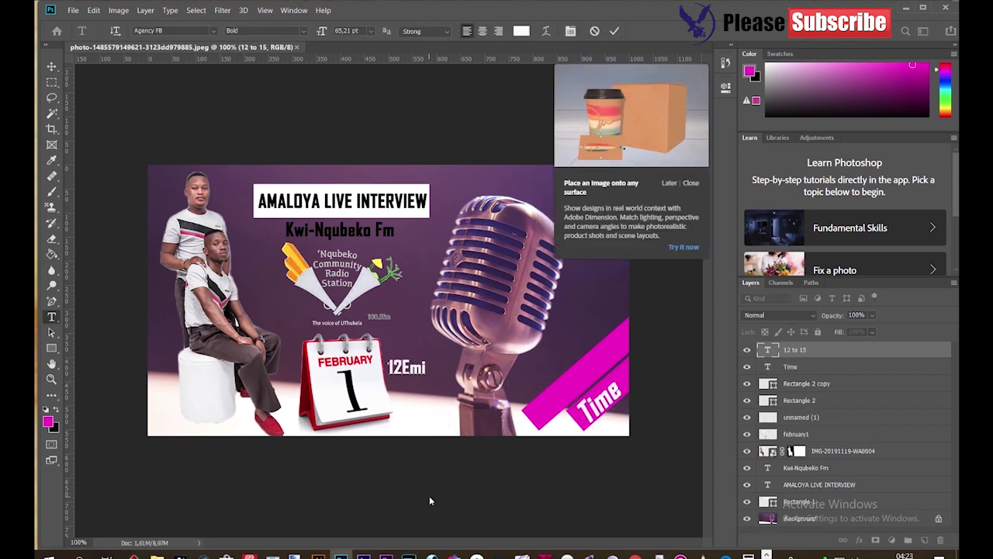
text(12Fmin kuya)
key(BackSpace)
key(BackSpace)
key(BackSpace)
text(12pm to )
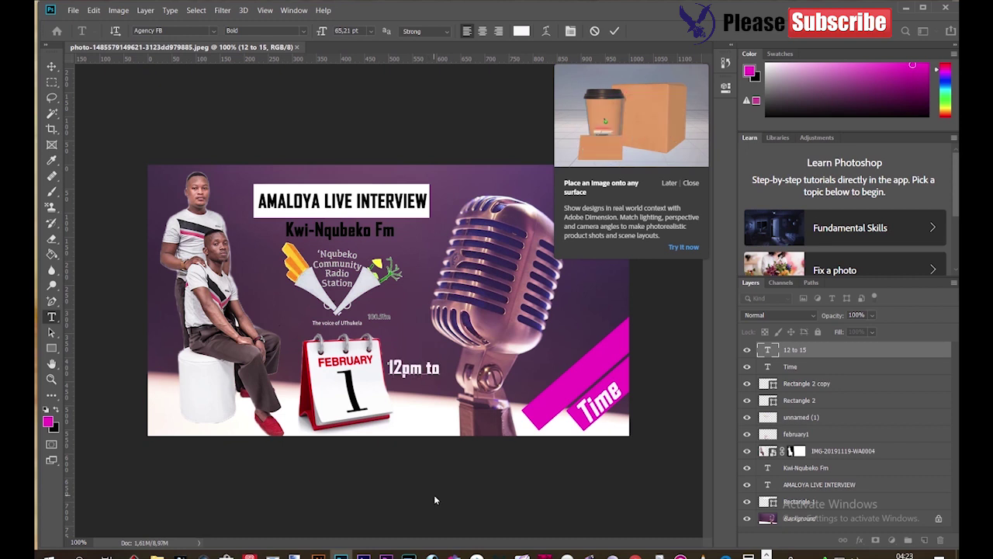
text(03p)
key(BackSpace)
key(BackSpace)
key(BackSpace)
text(12 E)
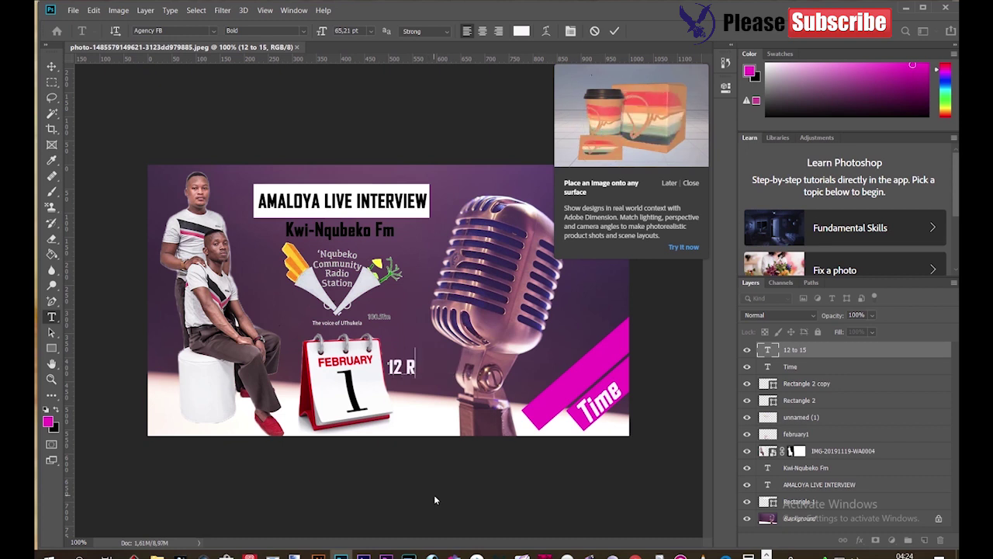
text(mini to 15 Ntambama)
Tilt the time text onto the pink band, commit it, and begin transforming the Time label
key(ctrl+t)
drag(496, 380, 473, 326)
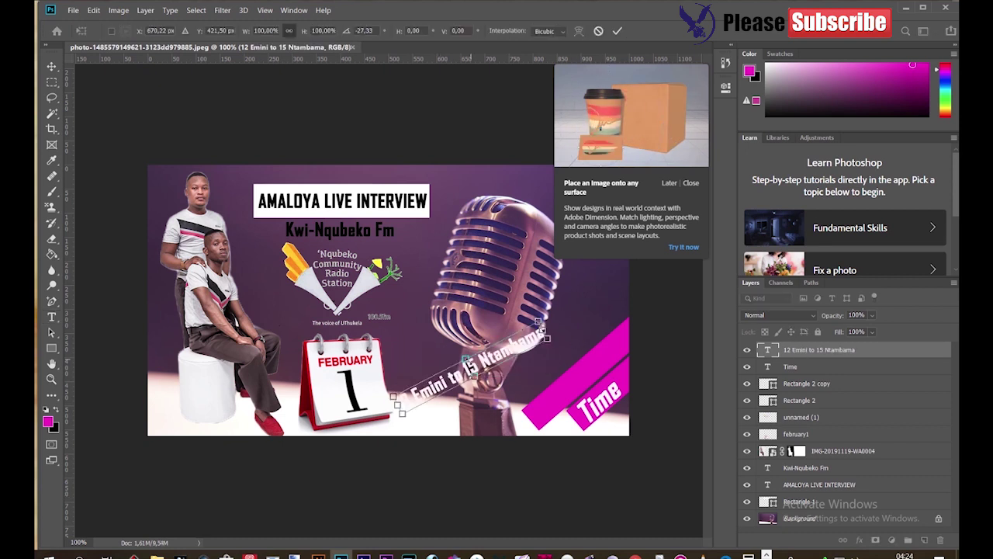
drag(504, 373, 604, 373)
click(617, 31)
ctrl+click(590, 392)
key(ctrl+t)
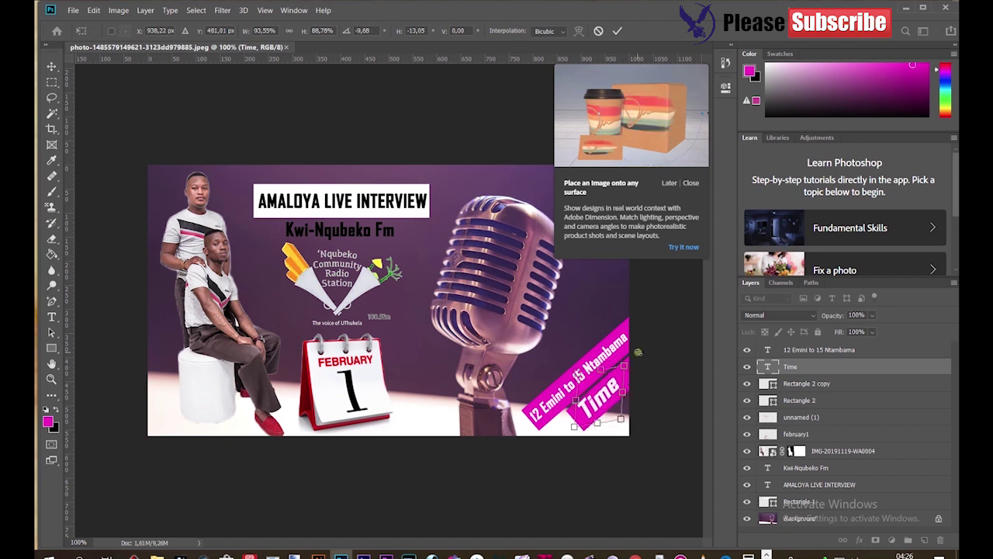
Apply a Camera Raw filter with raised Vibrance to the photo of the two men
key(Return)
click(690, 183)
click(843, 451)
click(222, 10)
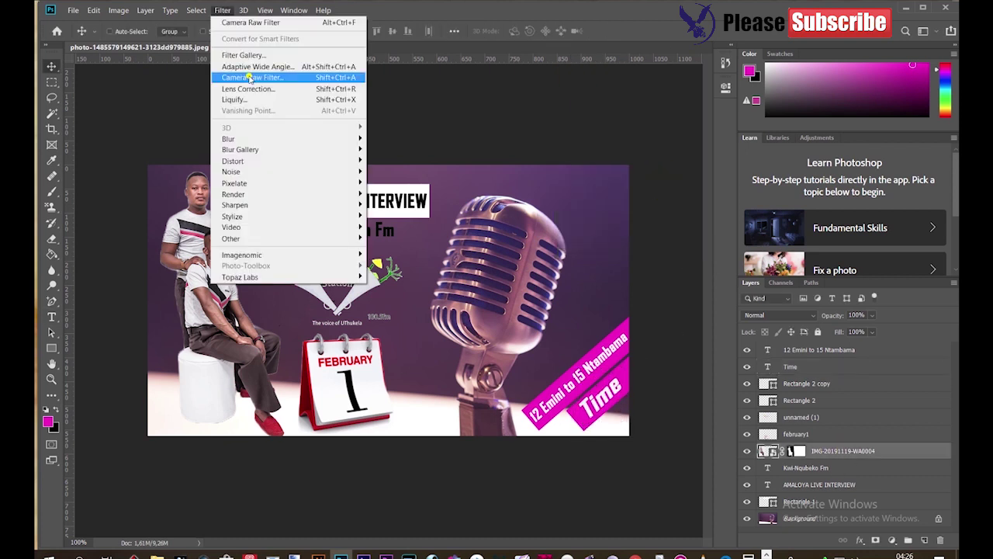
click(250, 78)
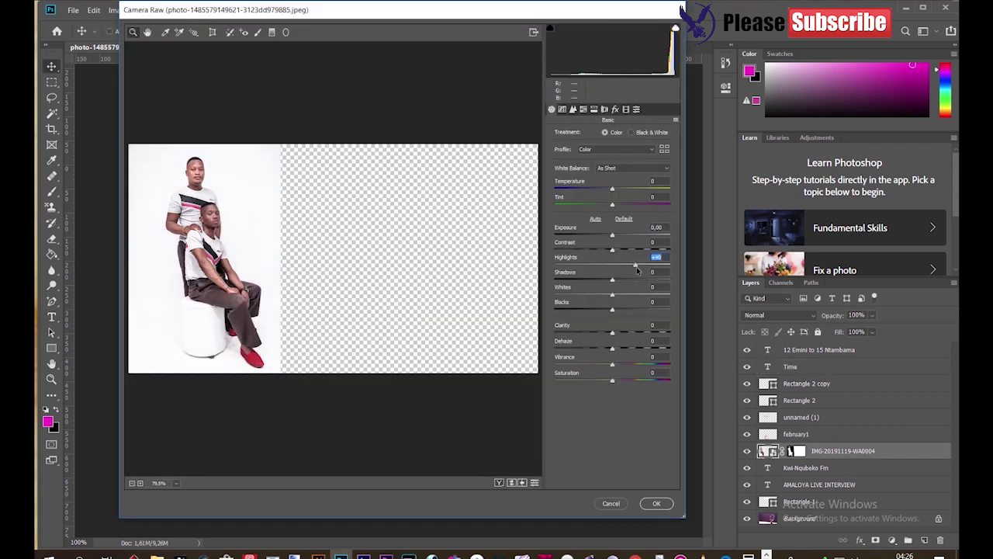
click(656, 504)
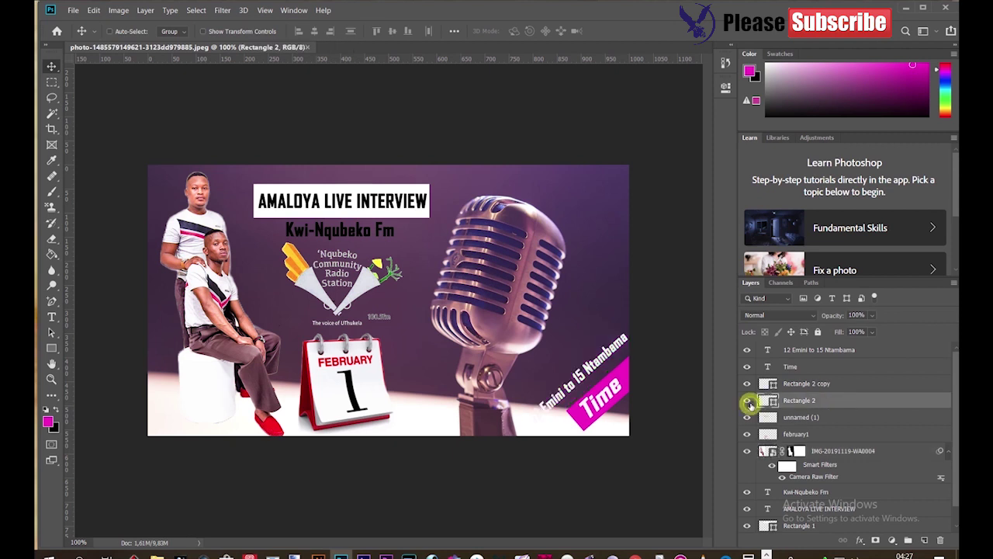
Show the hidden Rectangle 2 pink band and move it behind the time text
click(914, 383)
key(ctrl+t)
click(623, 31)
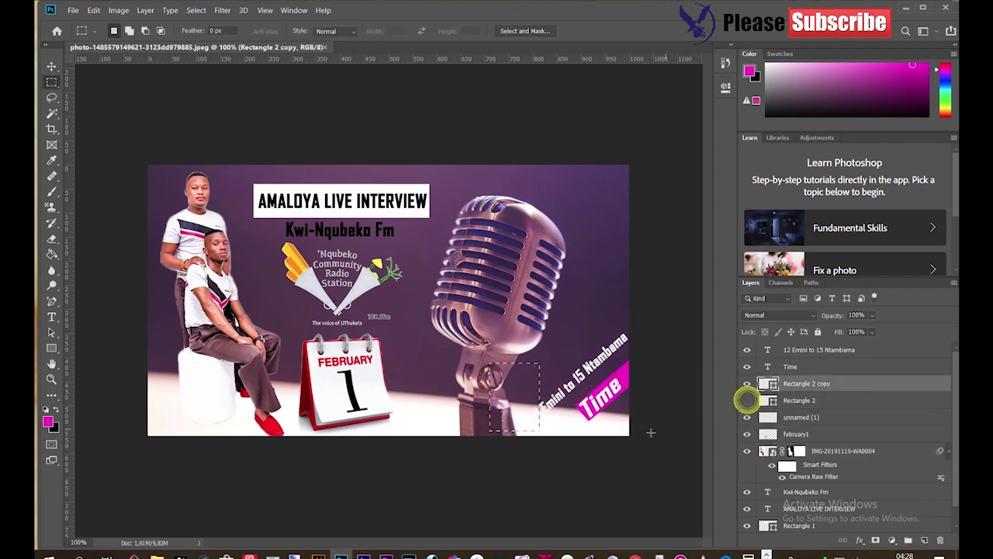
click(747, 399)
key(e)
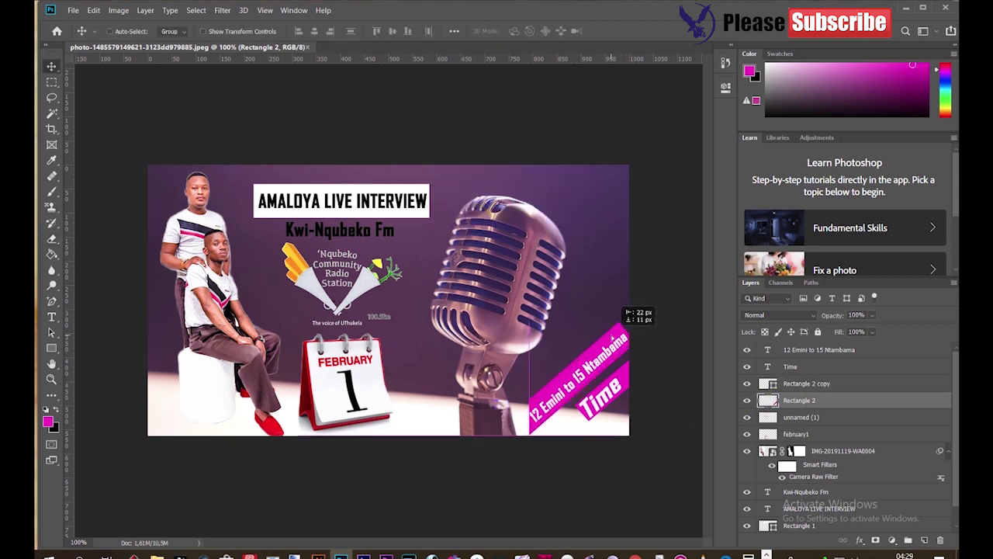
drag(627, 313, 629, 318)
ctrl+click(627, 404)
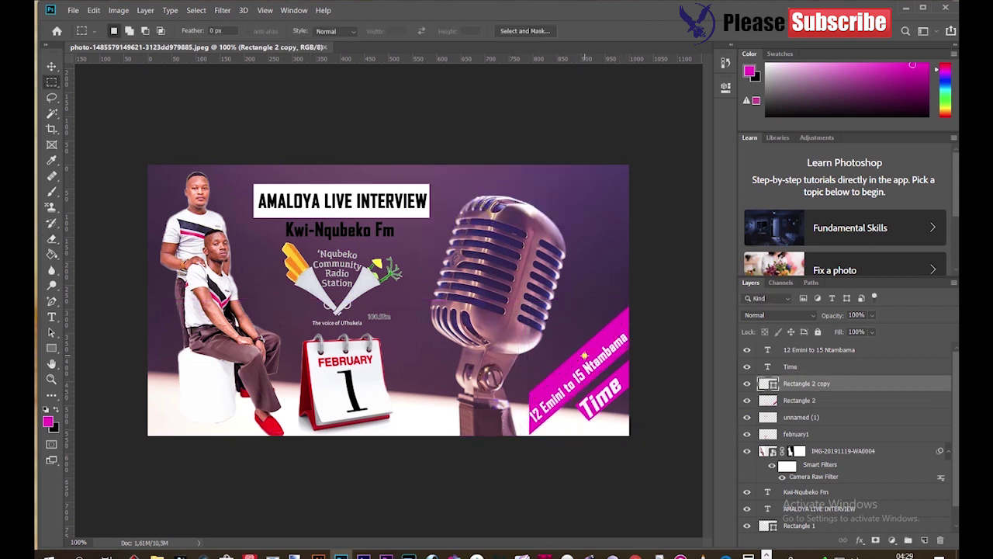
key(e)
key(ctrl+d)
Recolour the AMALOYA LIVE INTERVIEW heading green, keeping its Agency FB Bold font
key(v)
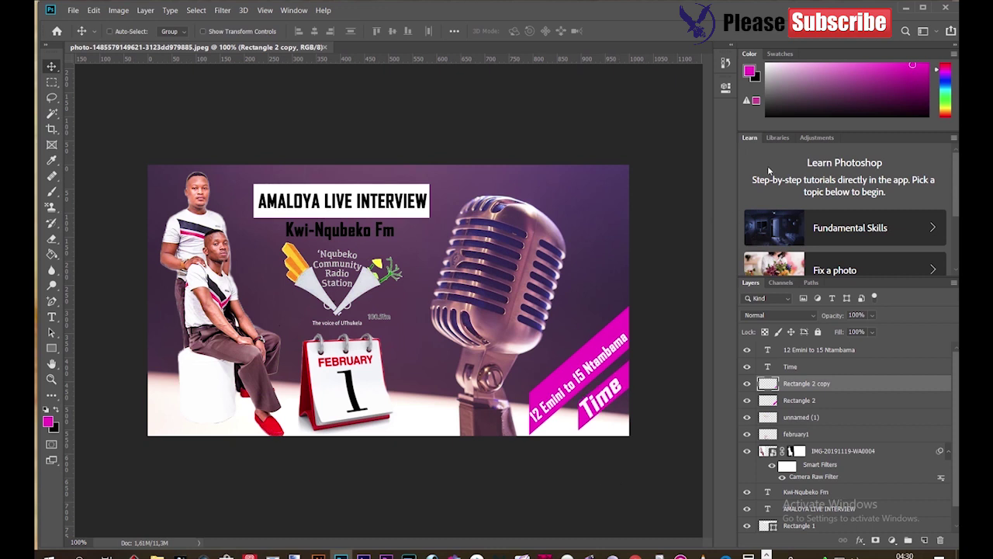
double_click(768, 509)
click(497, 31)
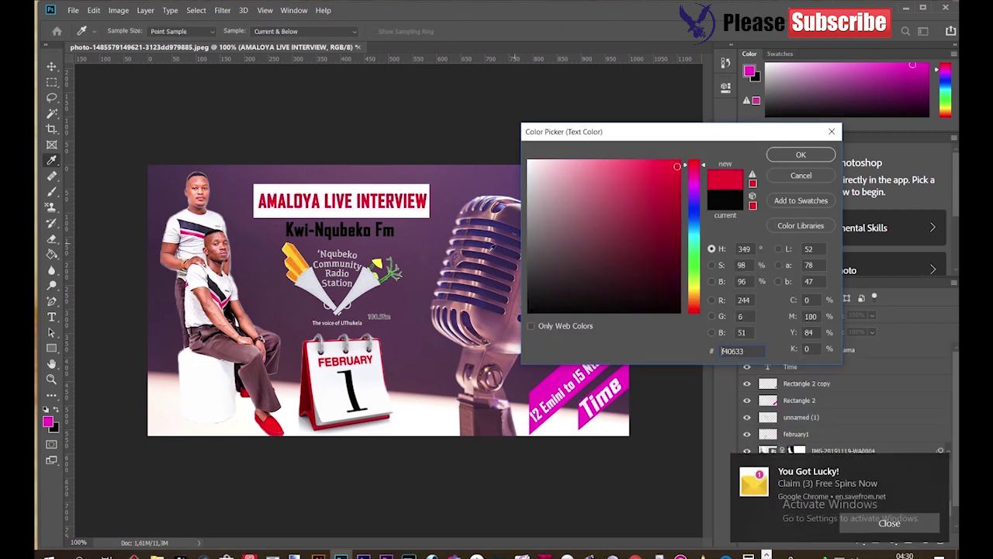
drag(694, 302, 694, 264)
click(801, 154)
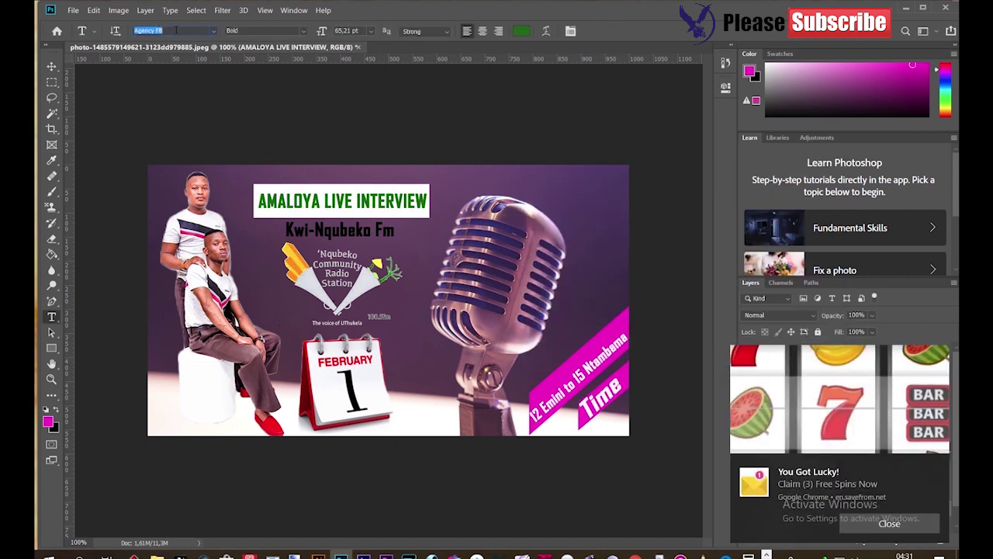
click(213, 30)
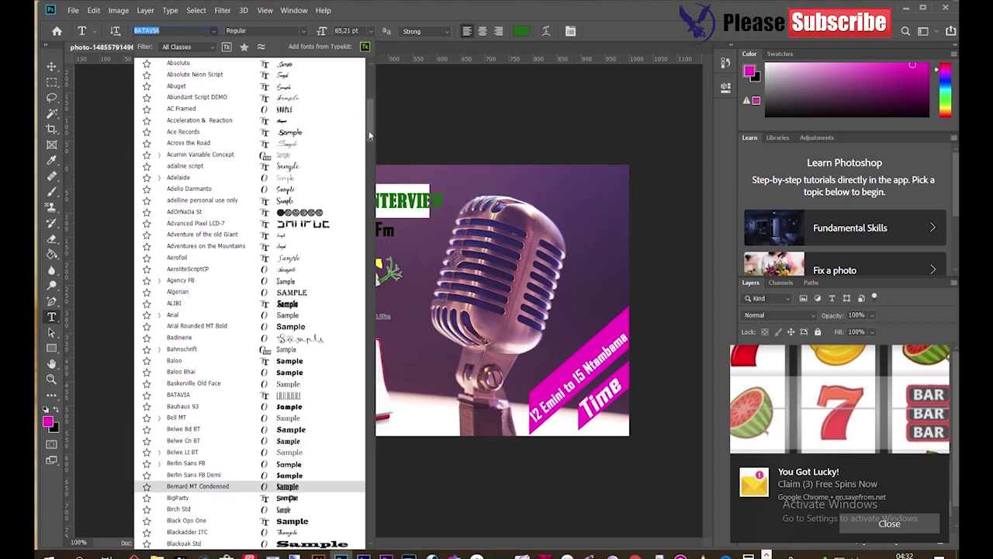
click(559, 152)
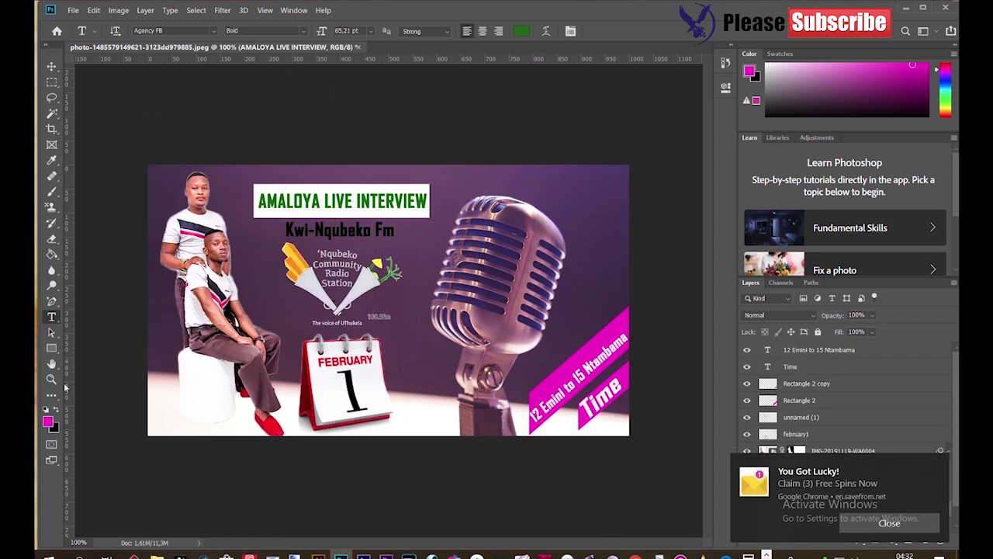
Draw a white box at the top right and fit the logo into it
drag(497, 189, 527, 210)
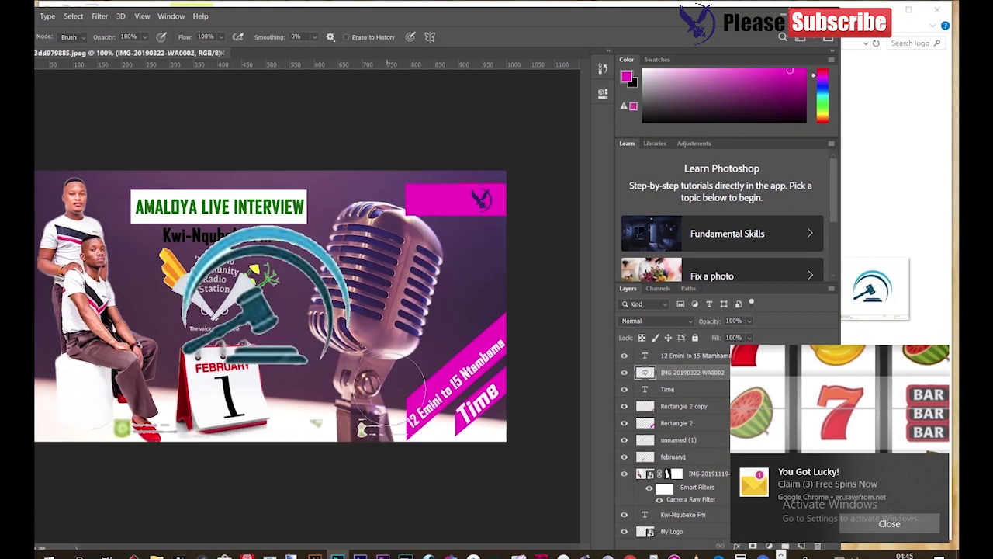
drag(275, 363, 436, 212)
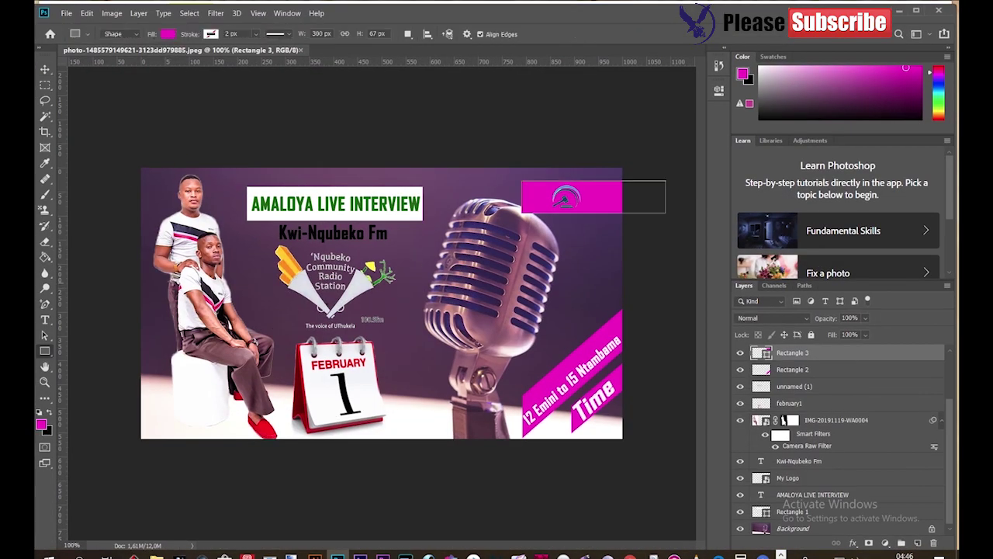
click(168, 34)
click(109, 107)
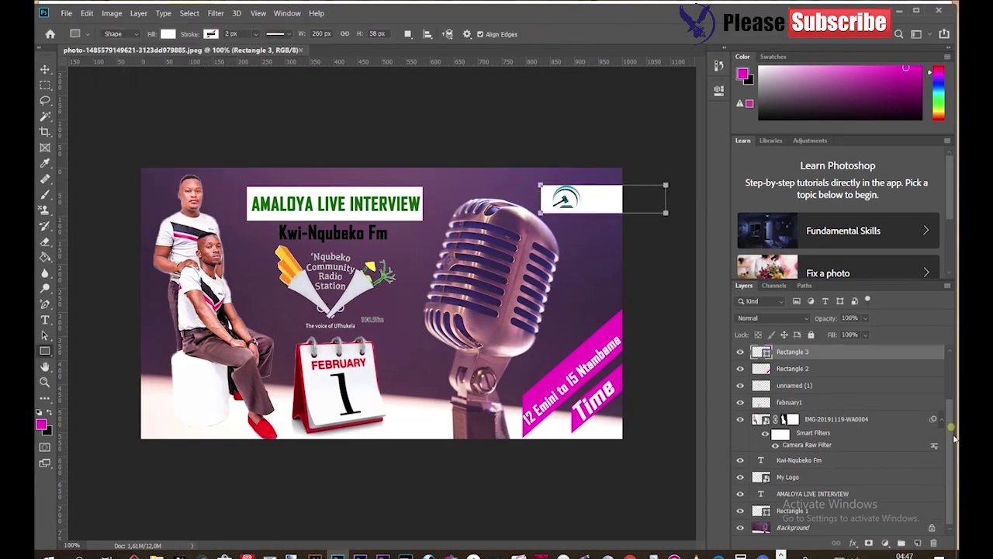
drag(788, 477, 788, 347)
Resize the photo of the two men and nudge the pink banner slightly
key(v)
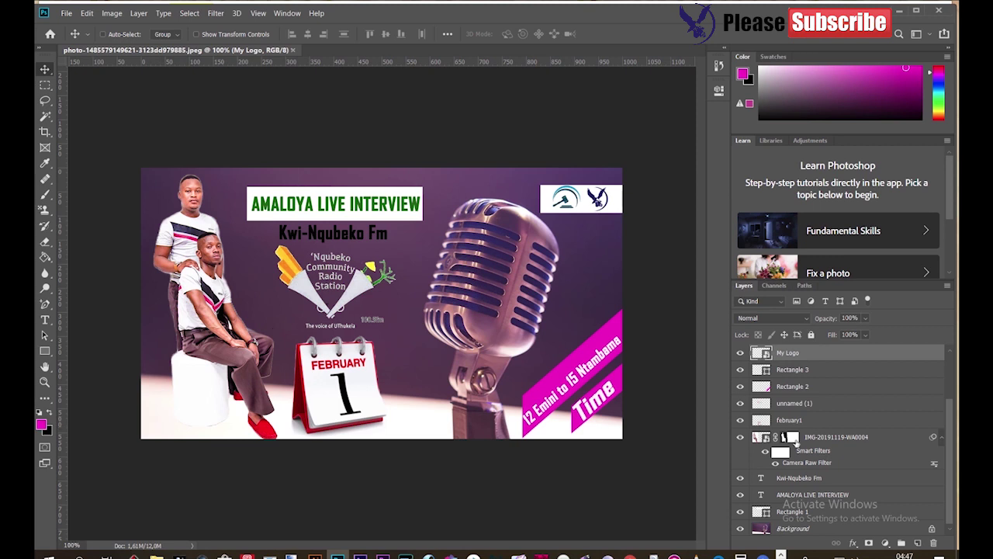
click(792, 440)
key(ctrl+t)
drag(310, 145, 295, 147)
key(Return)
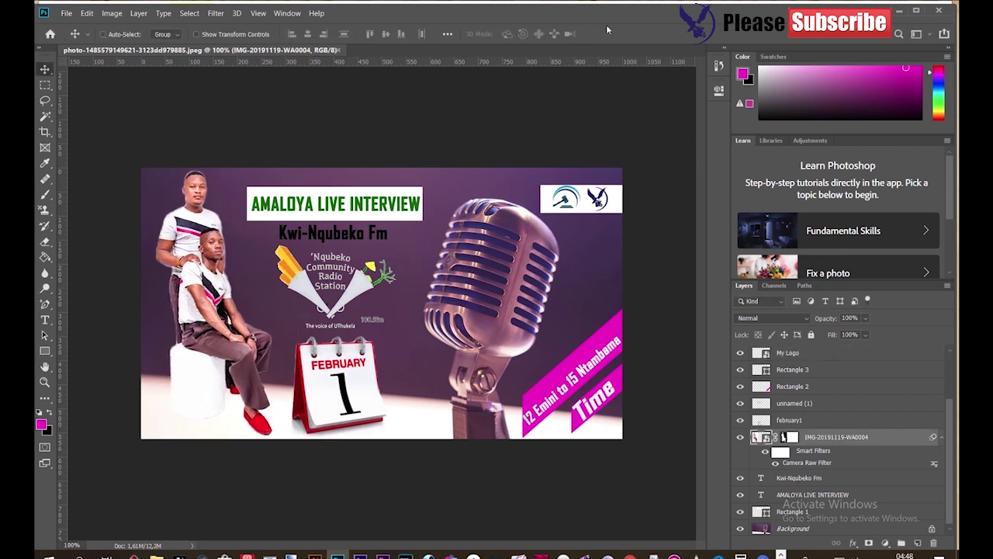
click(792, 386)
key(ctrl+t)
drag(577, 379, 588, 380)
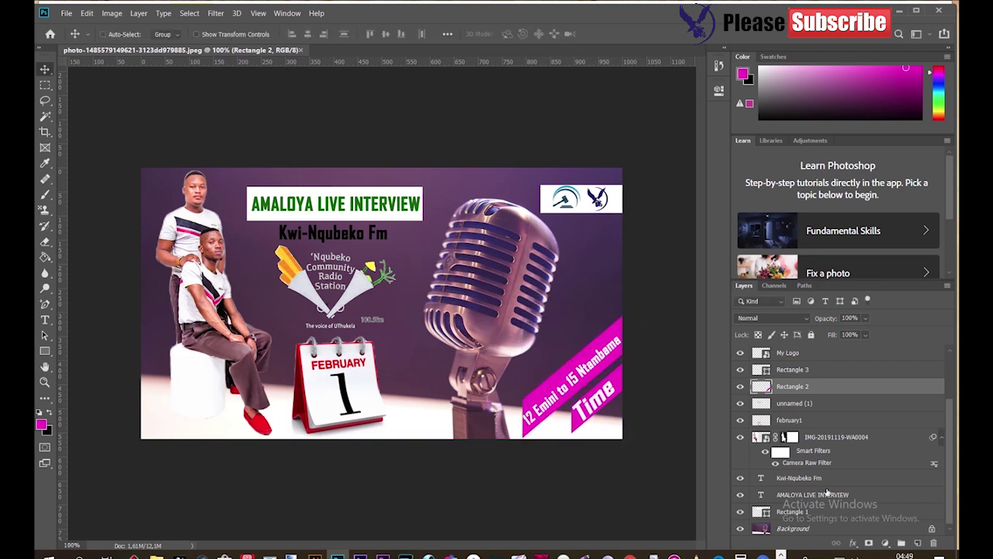
click(578, 365)
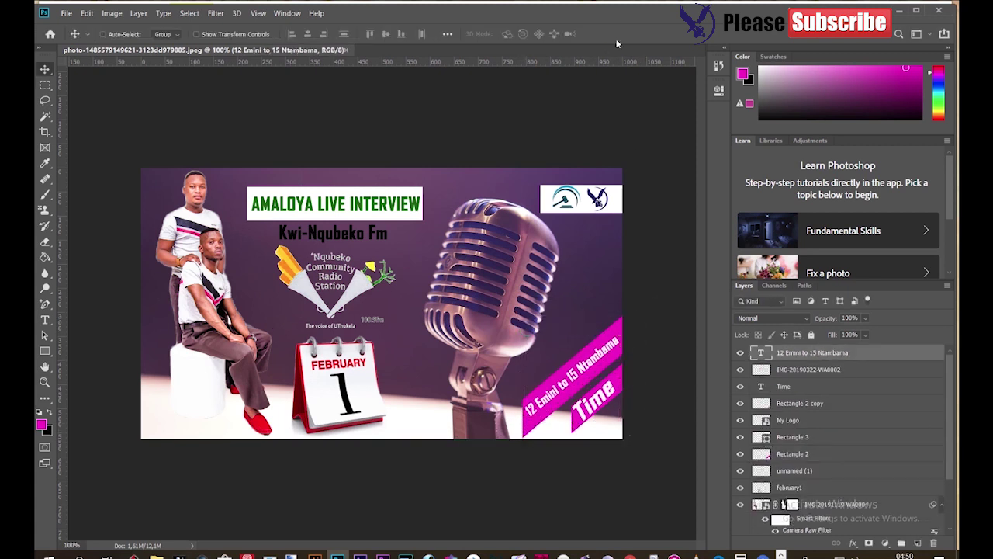
click(596, 398)
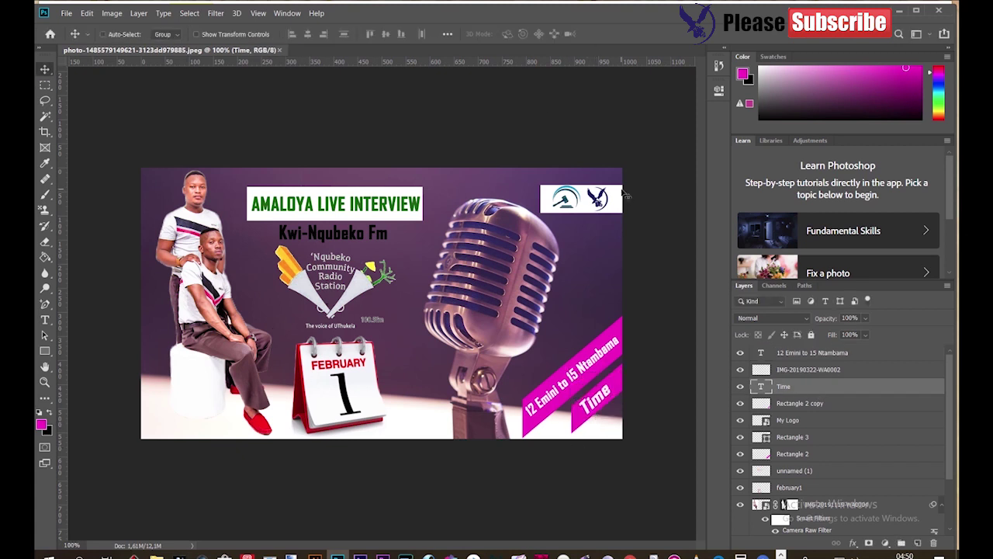
Confirm the image size, save the poster as JPEG 'Amaloya Interview Poster', and switch to WhatsApp
key(ctrl+alt+i)
key(Return)
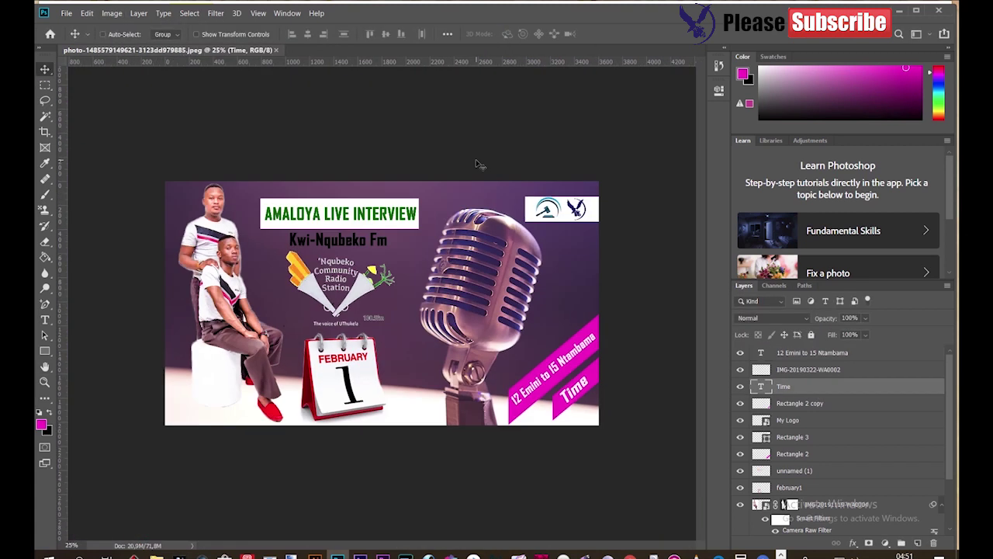
key(ctrl+shift+s)
text(Amaloya Interview Poster)
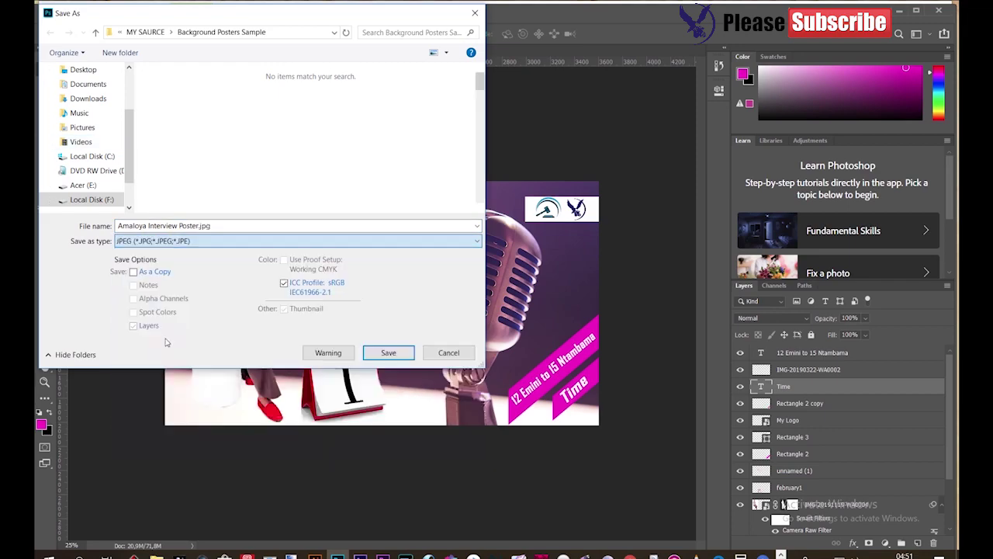
key(Return)
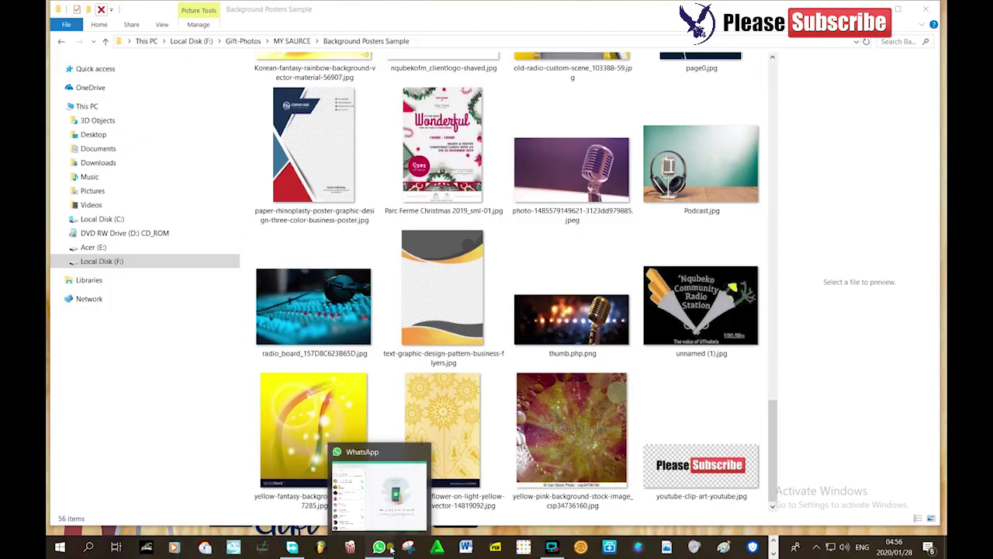
click(391, 548)
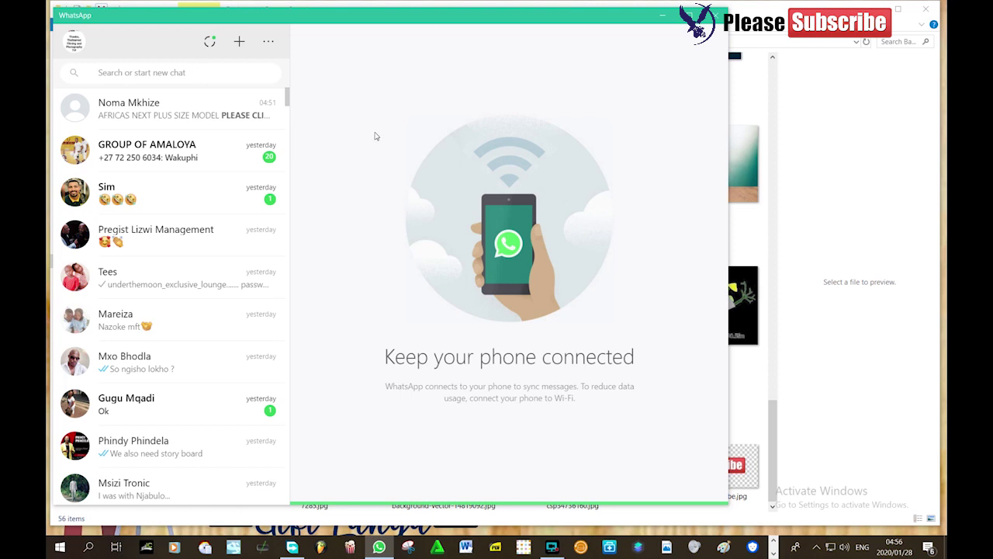
In a contact's chat, attach Amaloya Interview Poster.jpg from F:\Gift-Photos\MY SAURCE\Background Posters Sample
click(160, 318)
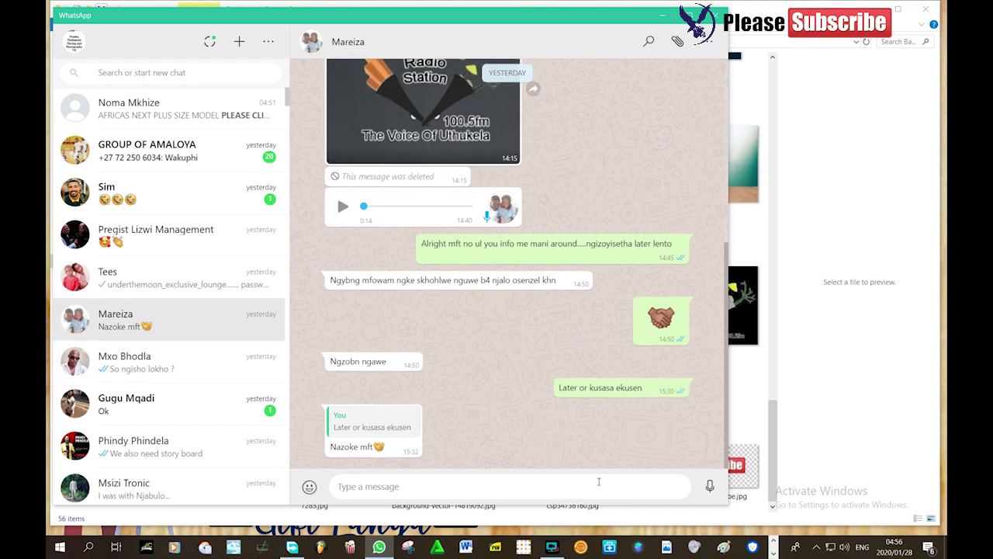
click(676, 42)
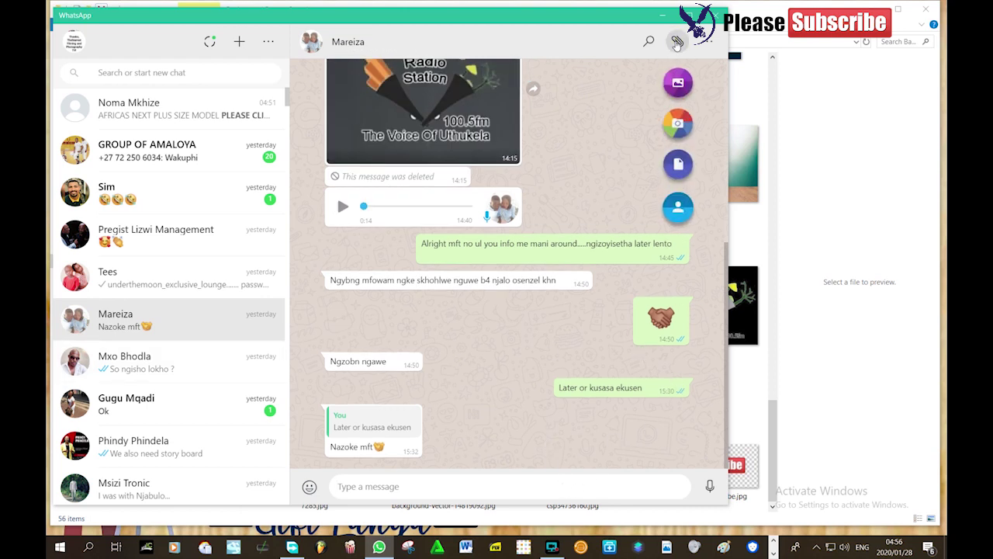
click(677, 84)
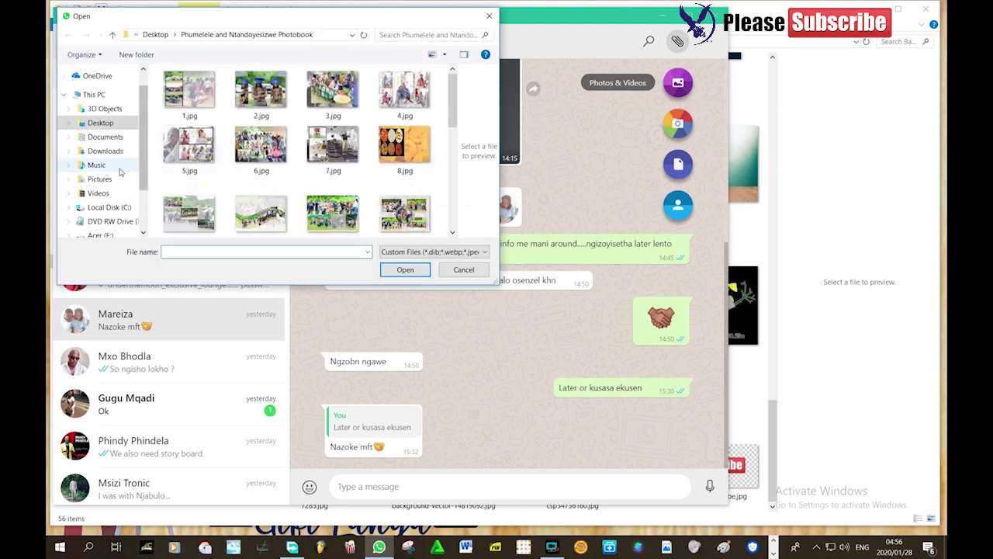
drag(143, 155, 144, 190)
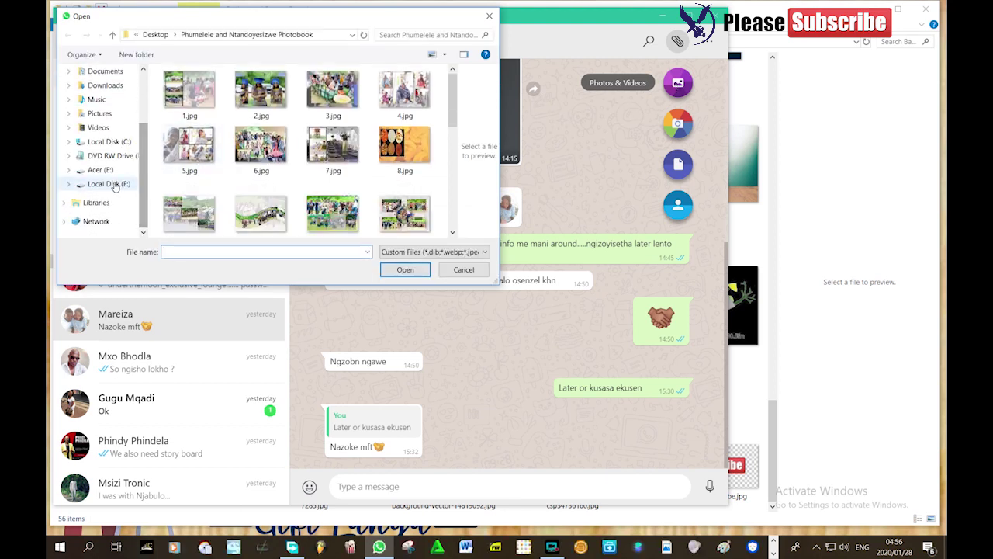
click(113, 184)
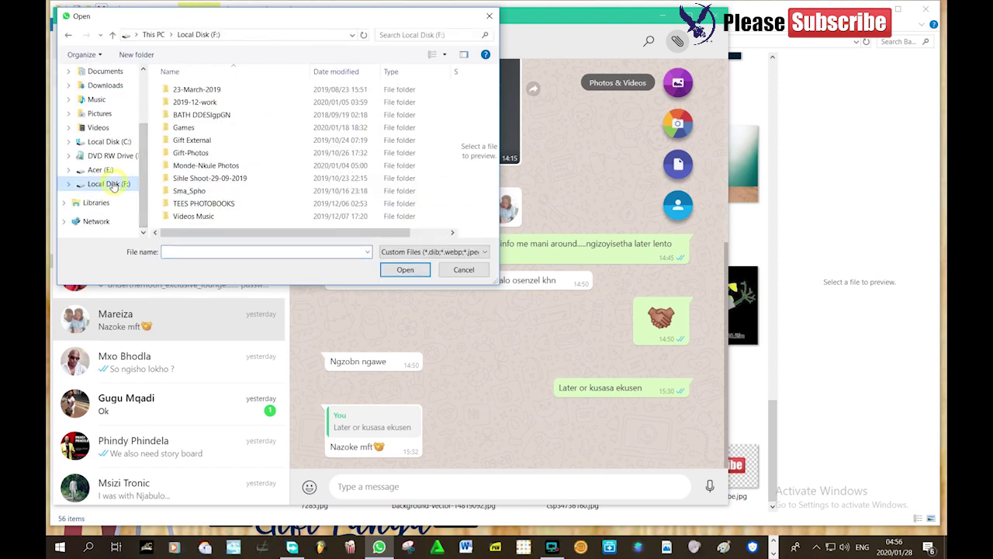
double_click(195, 153)
double_click(207, 155)
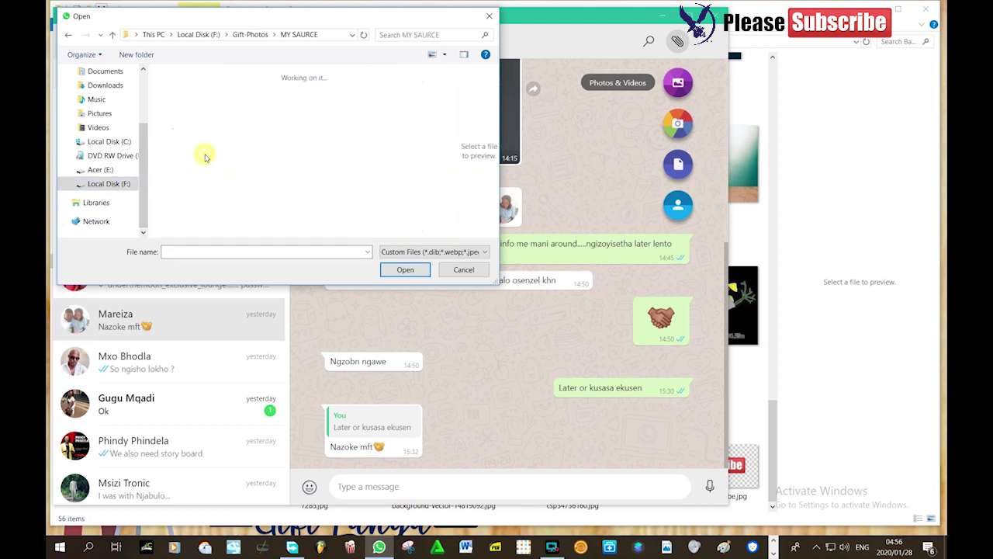
double_click(406, 111)
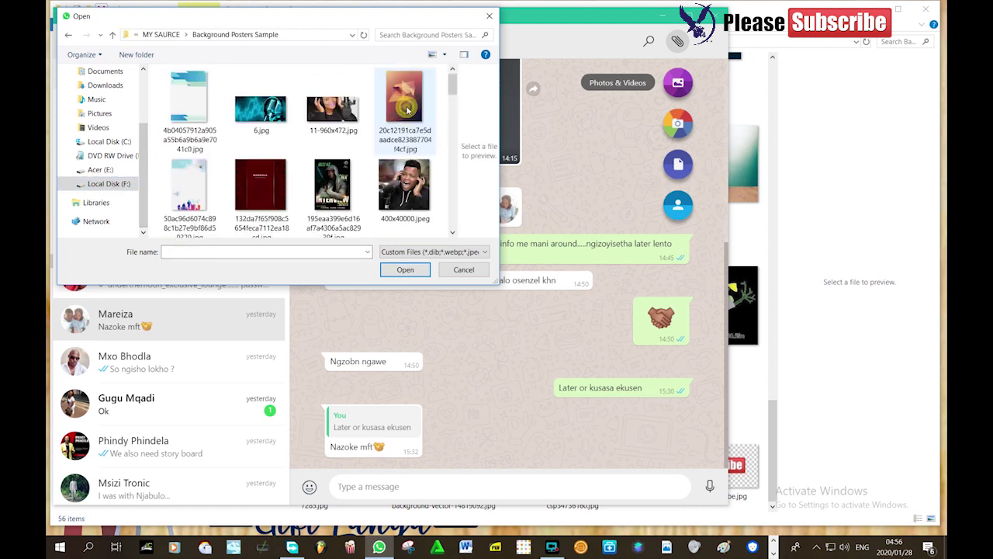
drag(453, 76, 454, 124)
click(263, 161)
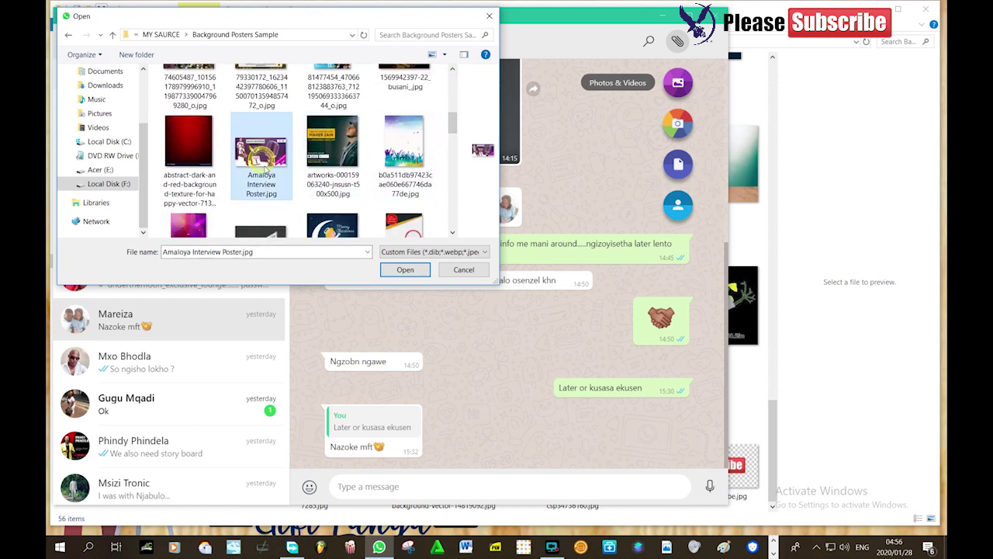
click(399, 271)
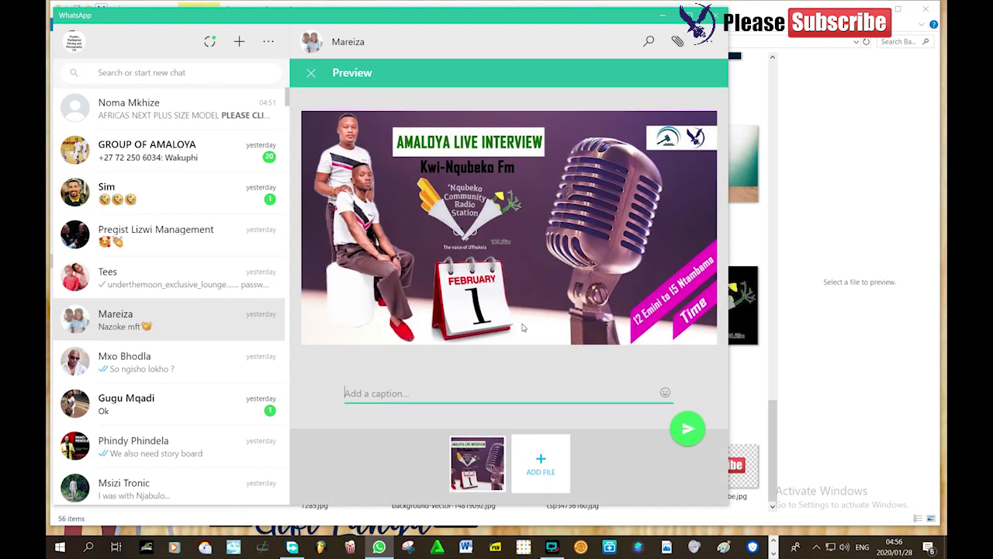
Send the poster with the caption 'Bafo what do you think ?' and minimize WhatsApp
text(B)
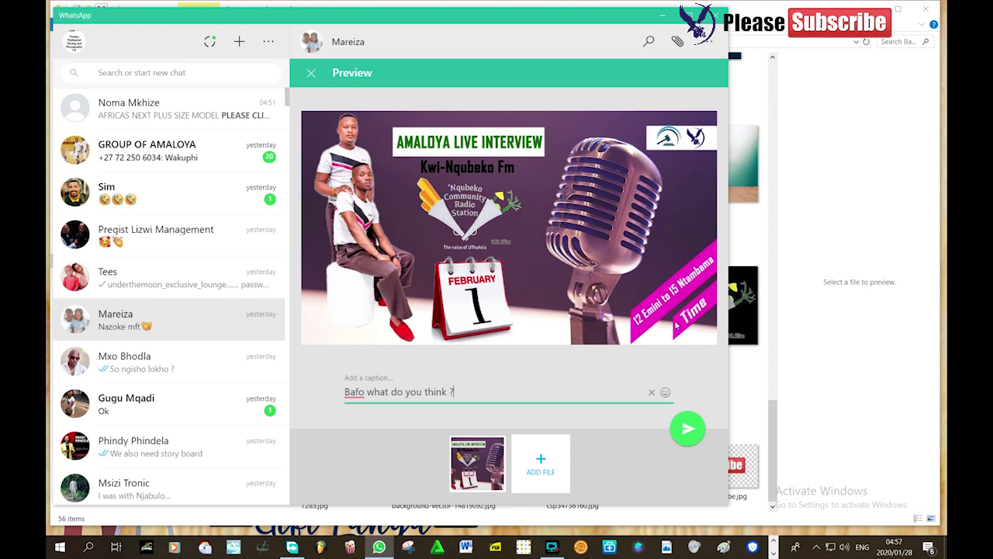
click(689, 429)
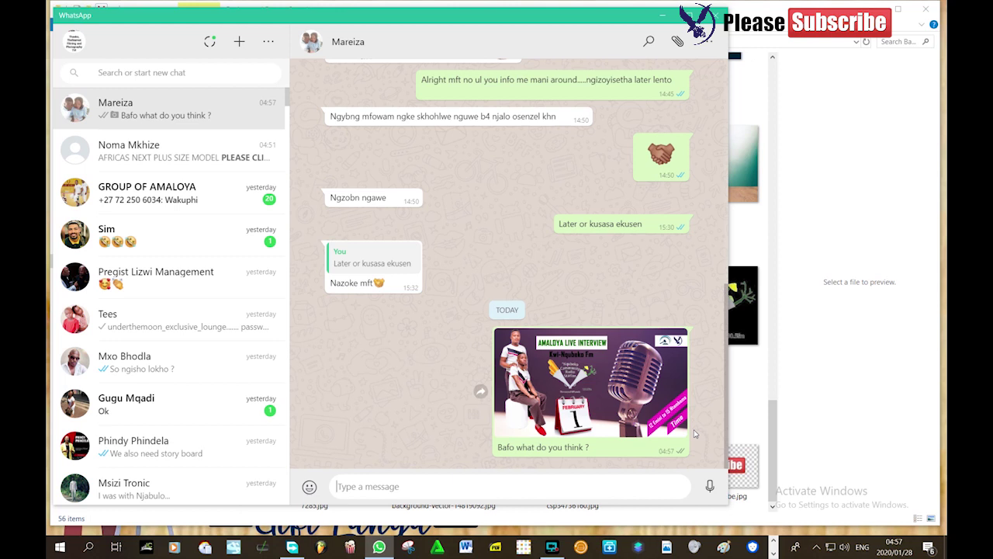
click(664, 14)
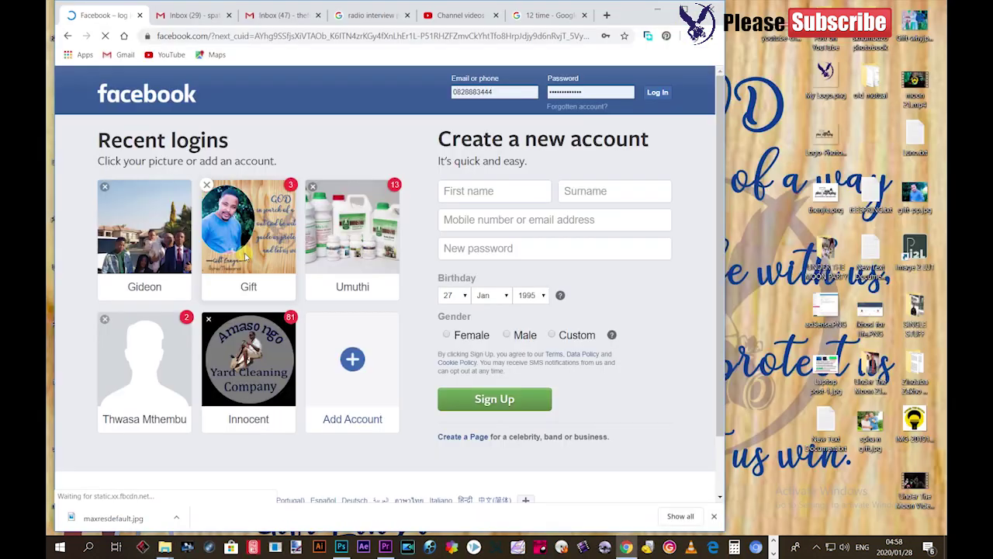
Log in to the recent Facebook account using its saved autofill password
click(245, 250)
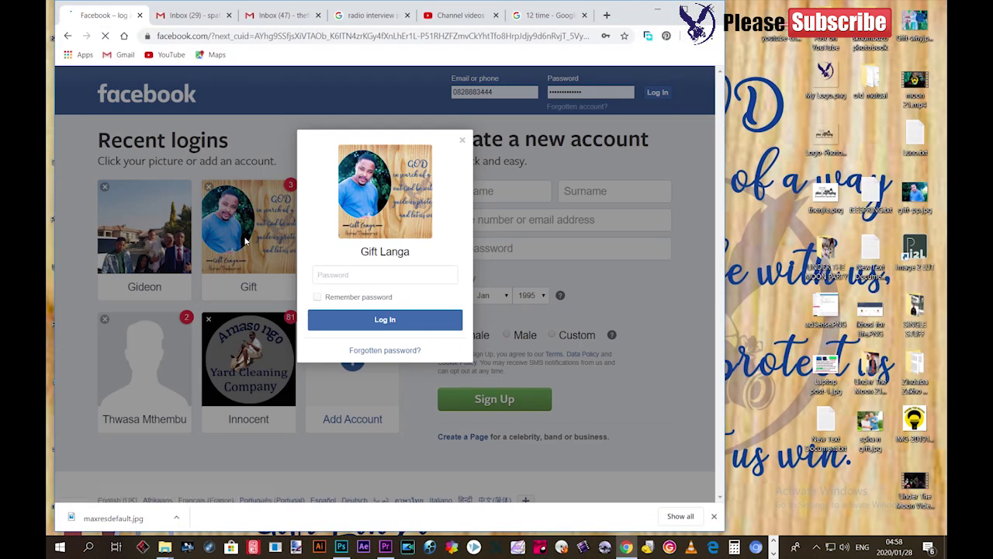
click(361, 272)
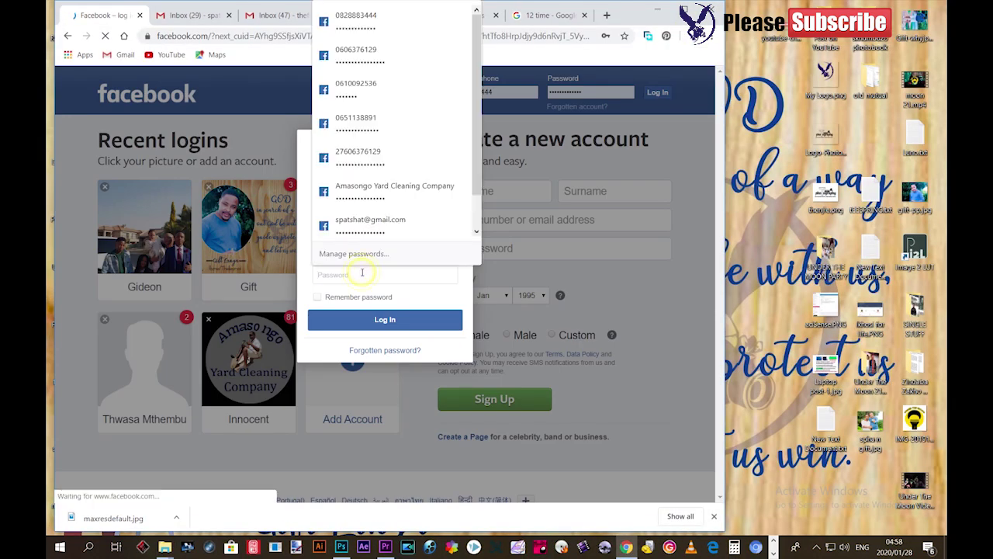
click(361, 62)
click(397, 321)
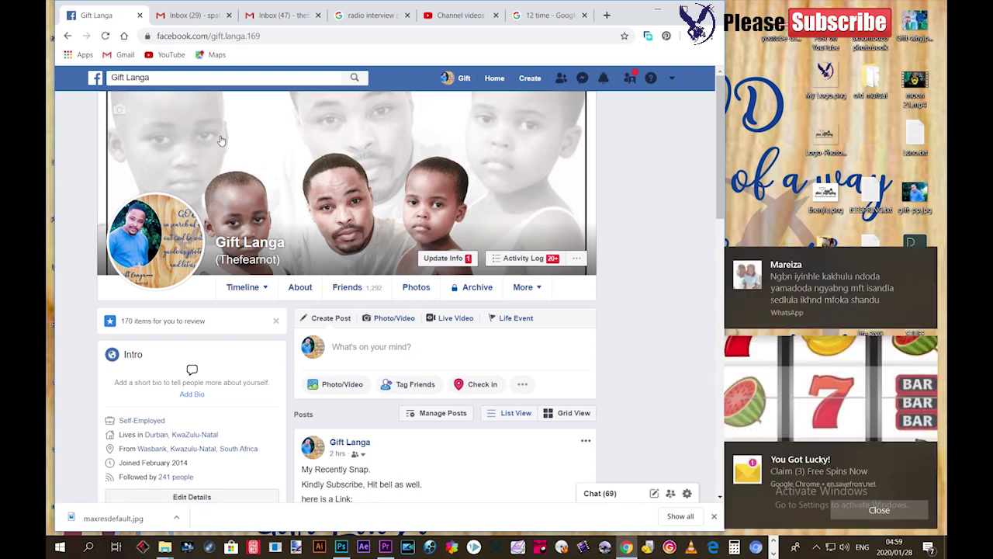
mouse_move(341, 182)
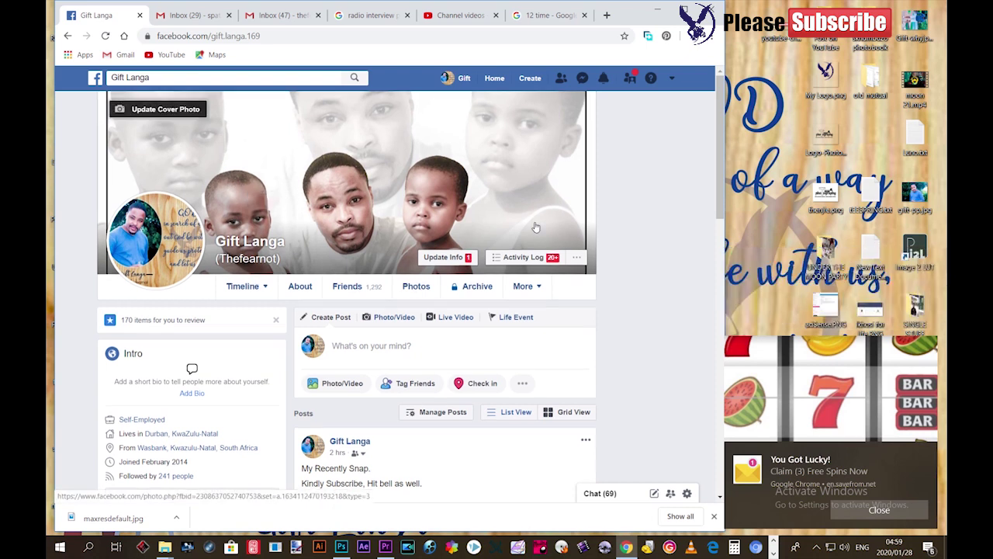
scroll(536, 227, down, 2)
scroll(535, 227, down, 3)
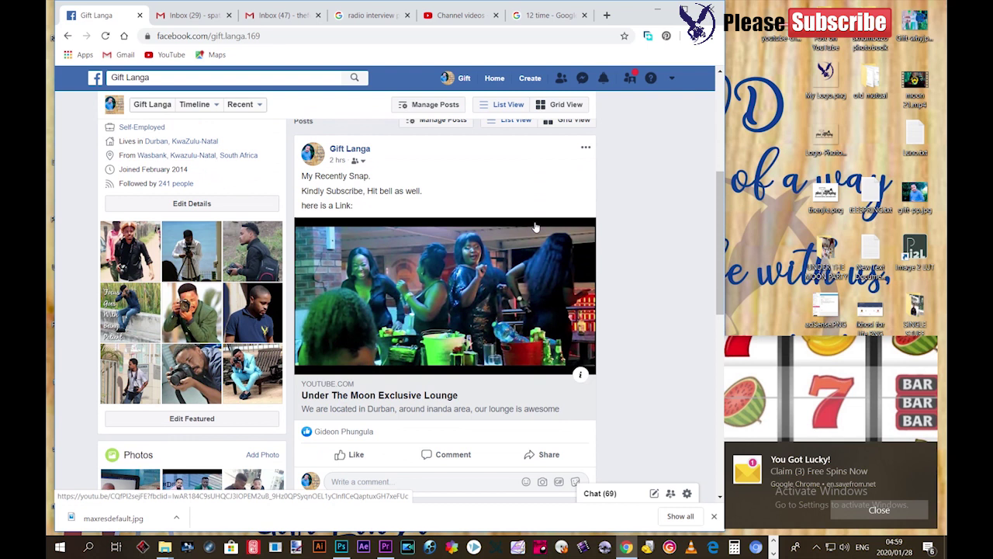
scroll(535, 227, down, 1)
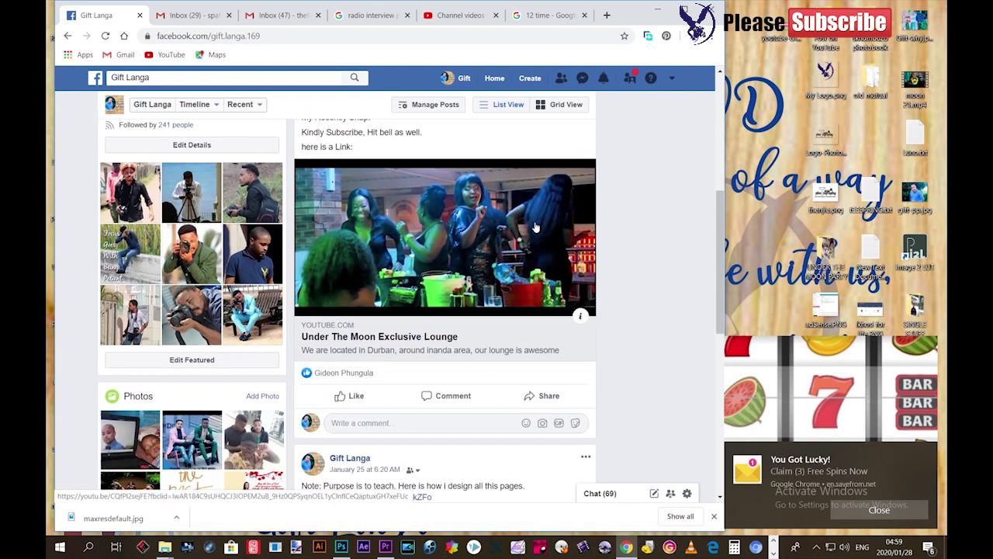
scroll(536, 227, down, 1)
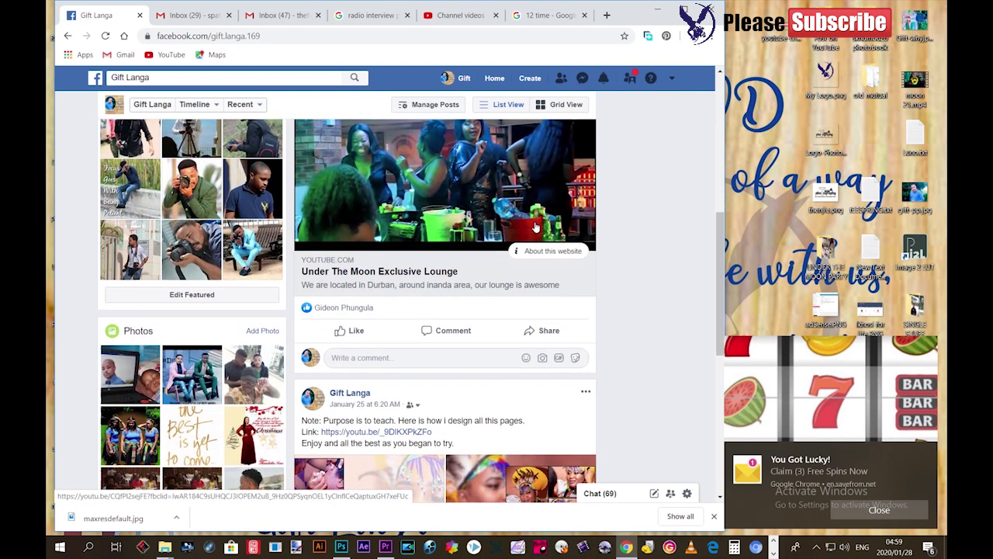
scroll(536, 227, down, 1)
scroll(536, 227, down, 1)
scroll(535, 227, down, 2)
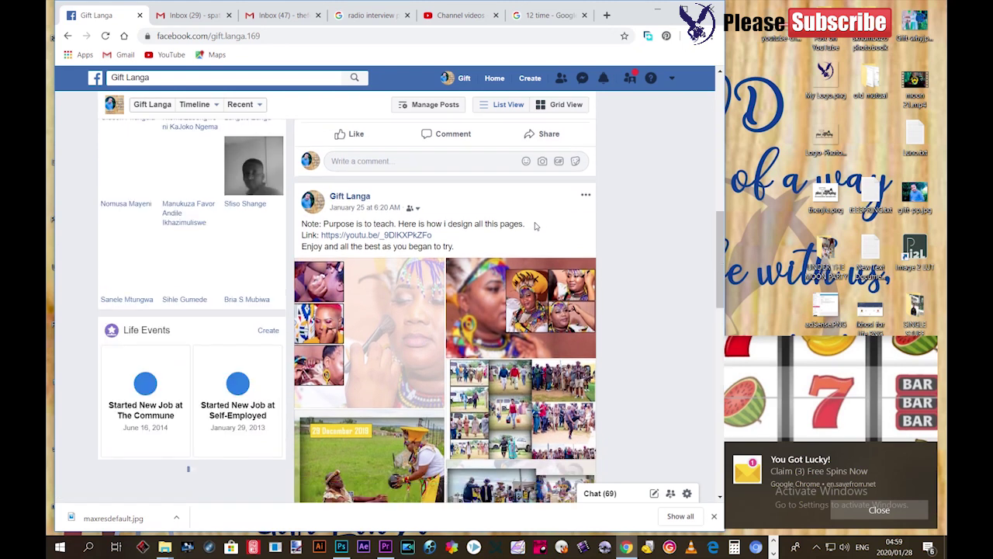
scroll(536, 227, down, 1)
scroll(535, 226, down, 1)
scroll(536, 227, down, 1)
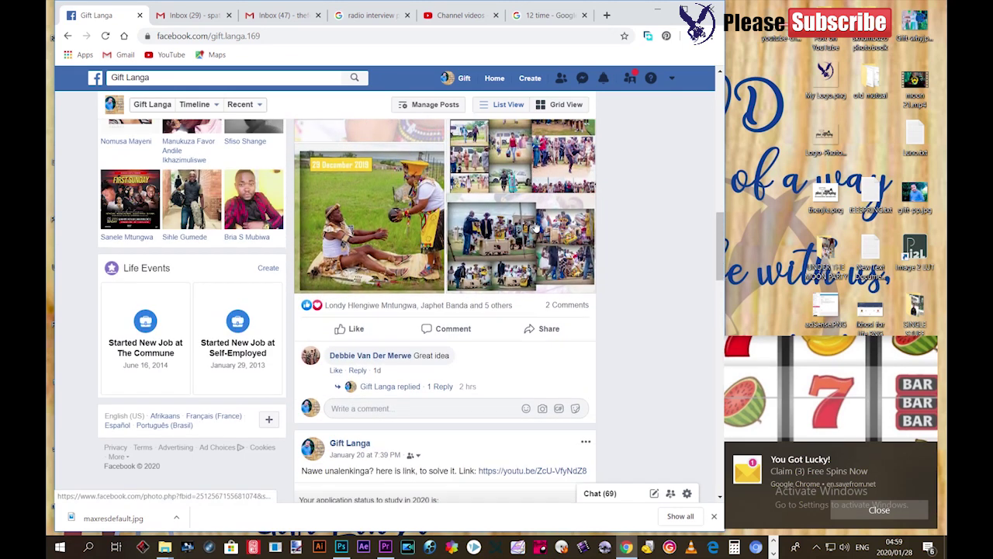
scroll(536, 226, down, 1)
scroll(535, 226, down, 1)
scroll(536, 226, down, 1)
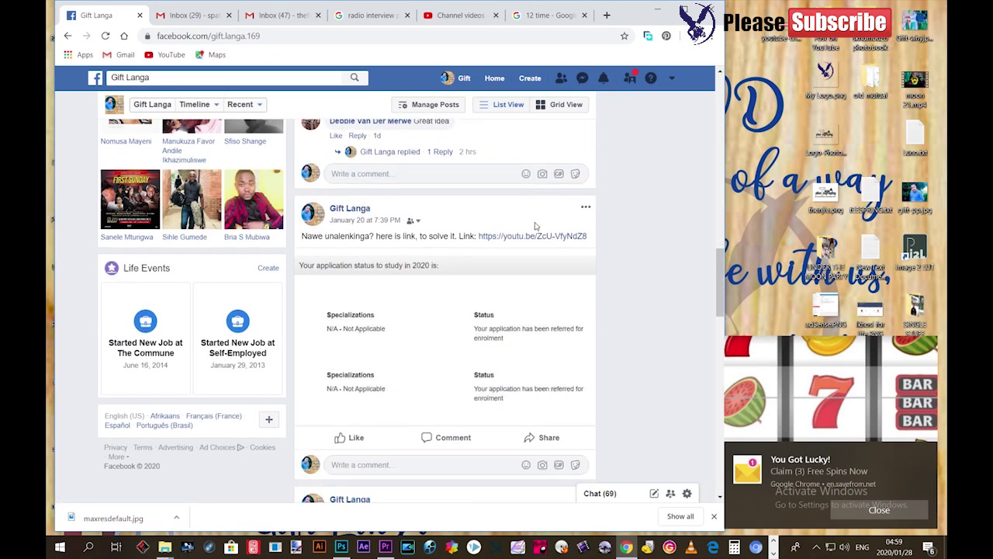
scroll(536, 227, down, 1)
scroll(536, 227, down, 1)
scroll(535, 227, down, 1)
scroll(536, 227, down, 1)
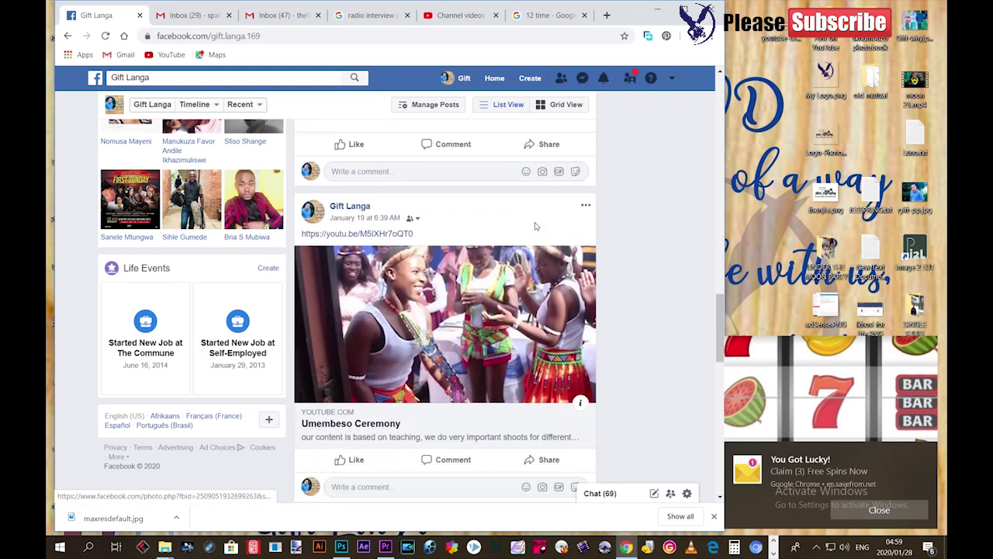
scroll(536, 226, down, 1)
scroll(536, 227, down, 1)
scroll(536, 226, down, 1)
scroll(535, 227, down, 1)
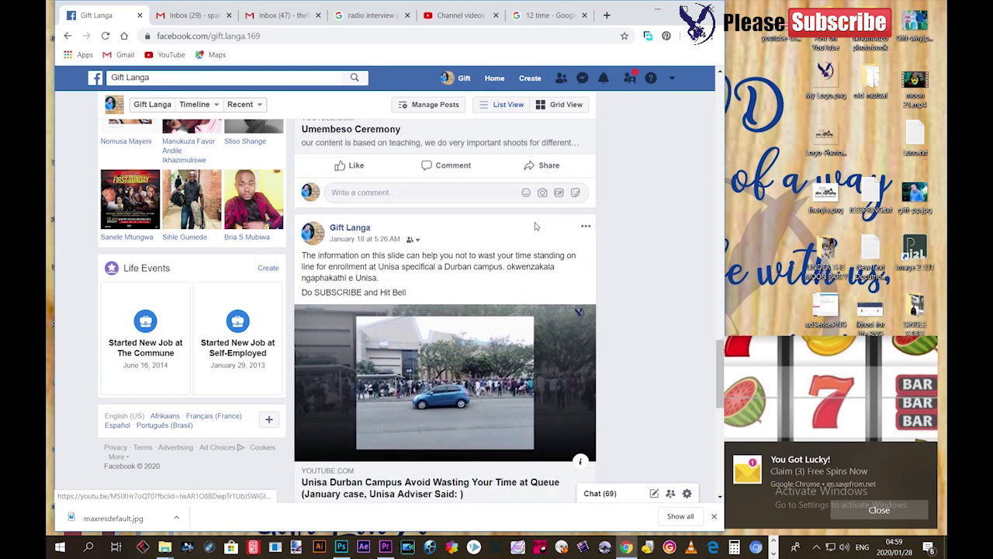
scroll(536, 227, down, 2)
scroll(536, 227, down, 2)
scroll(536, 226, down, 1)
scroll(535, 226, down, 1)
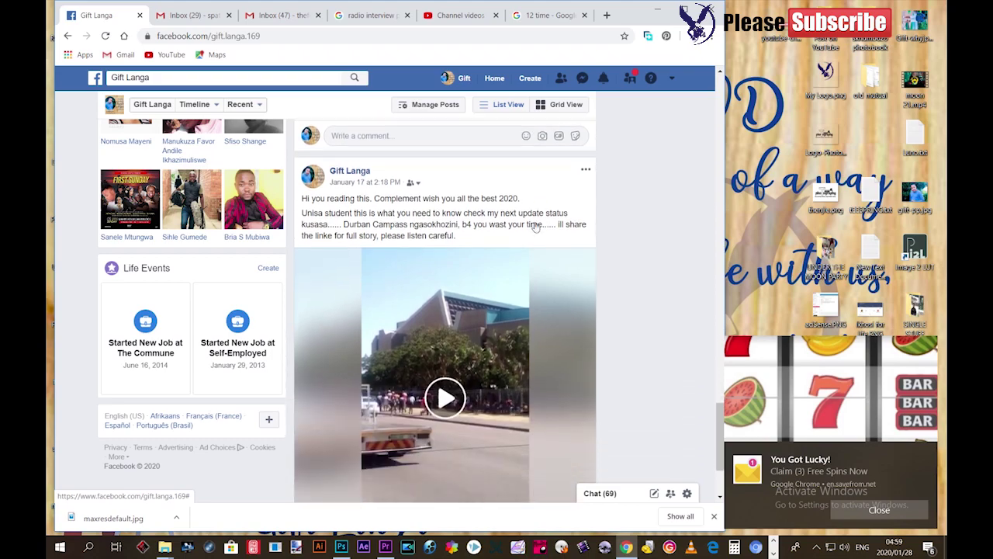